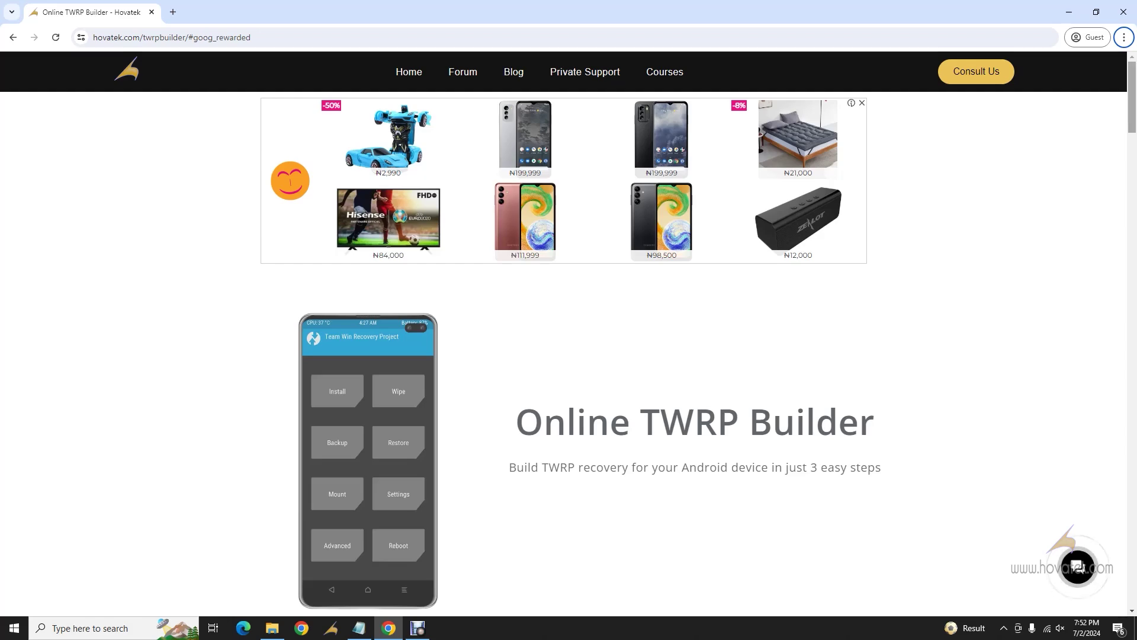
Step: Scroll through the features, tutorial and FAQ, then back up to the Build TWRP for your device form
scroll(568, 331, down, 10)
scroll(569, 332, down, 8)
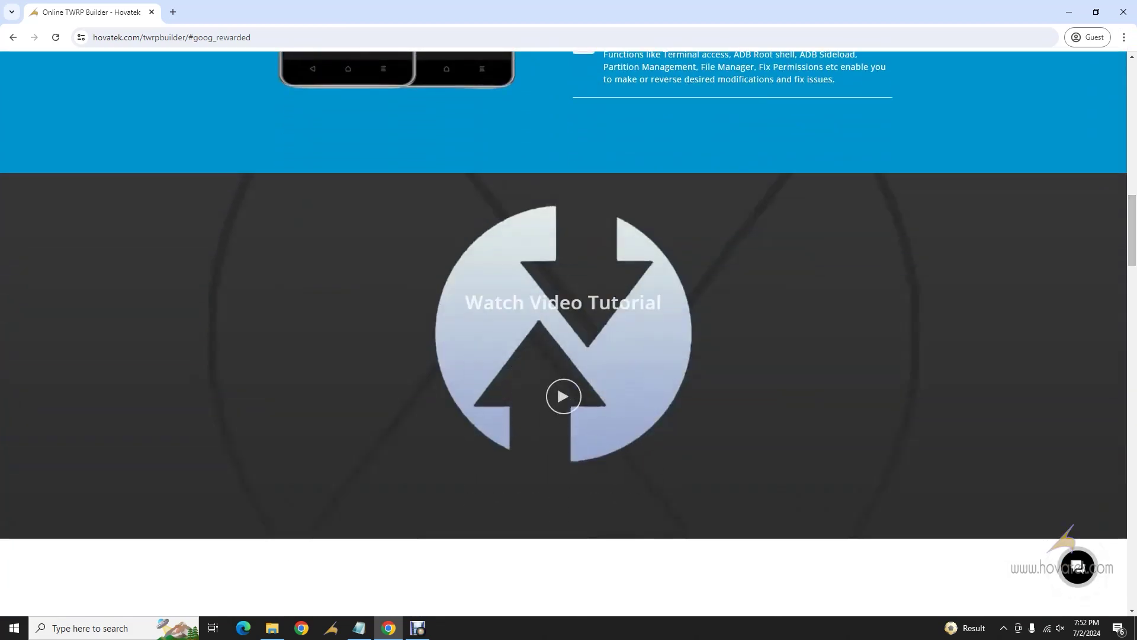
scroll(568, 332, down, 8)
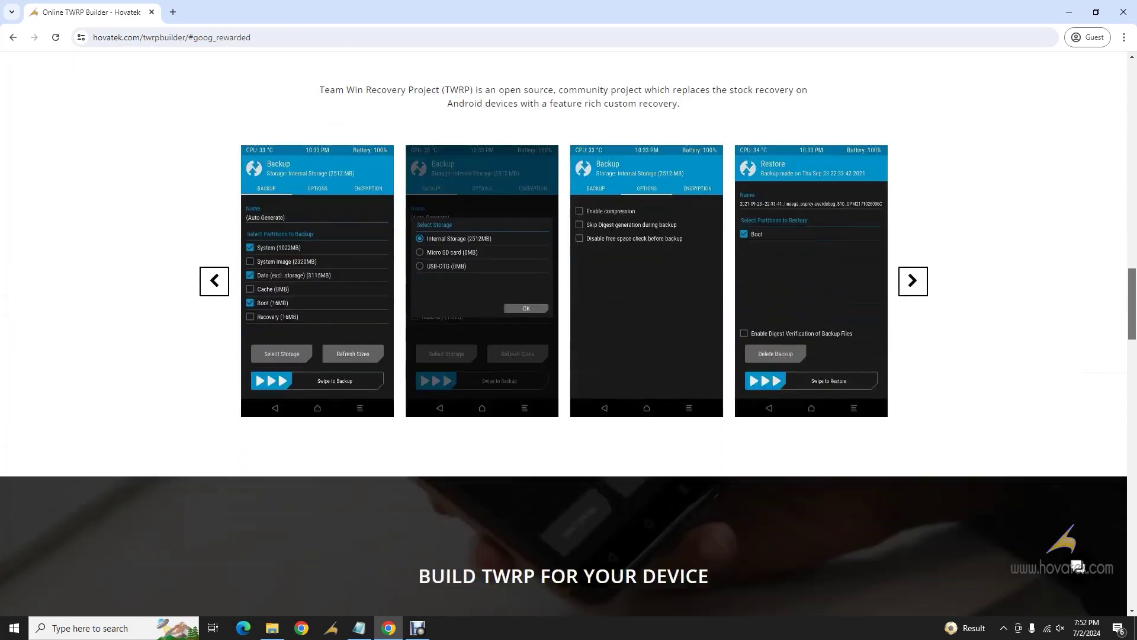
scroll(568, 332, down, 20)
scroll(569, 332, down, 5)
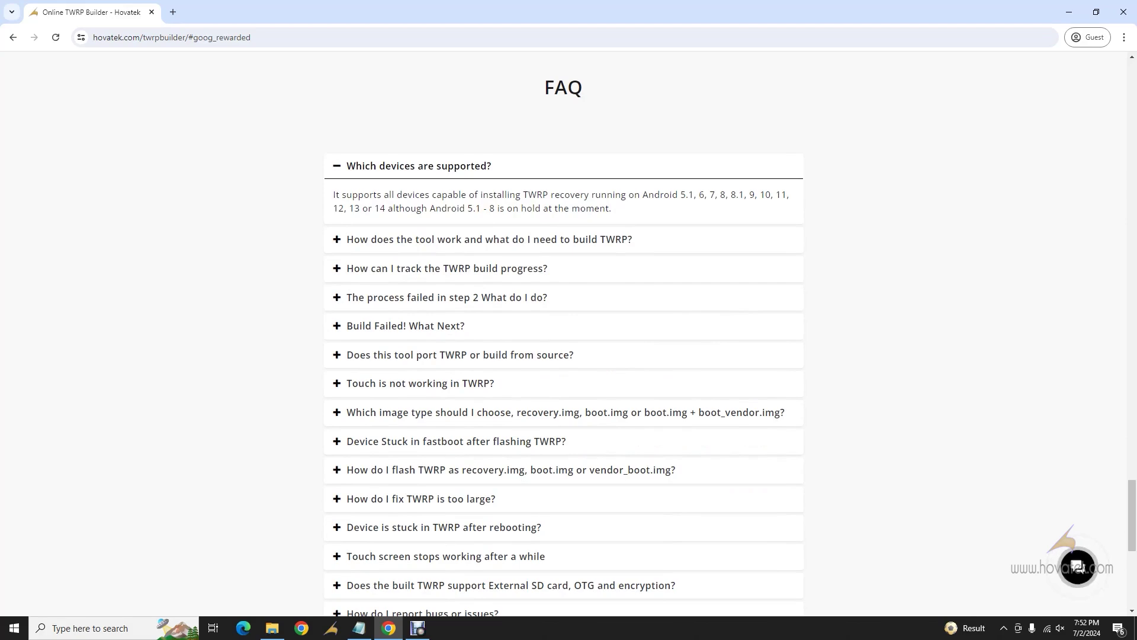
scroll(563, 332, up, 14)
scroll(564, 331, up, 8)
scroll(563, 332, down, 3)
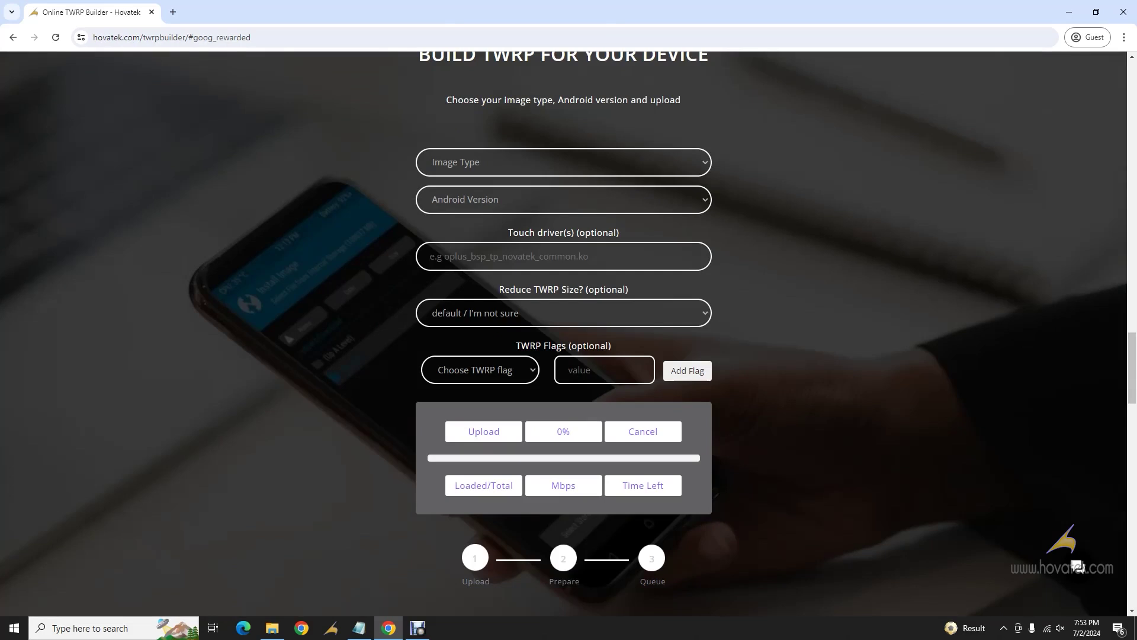
scroll(1076, 566, up, 2)
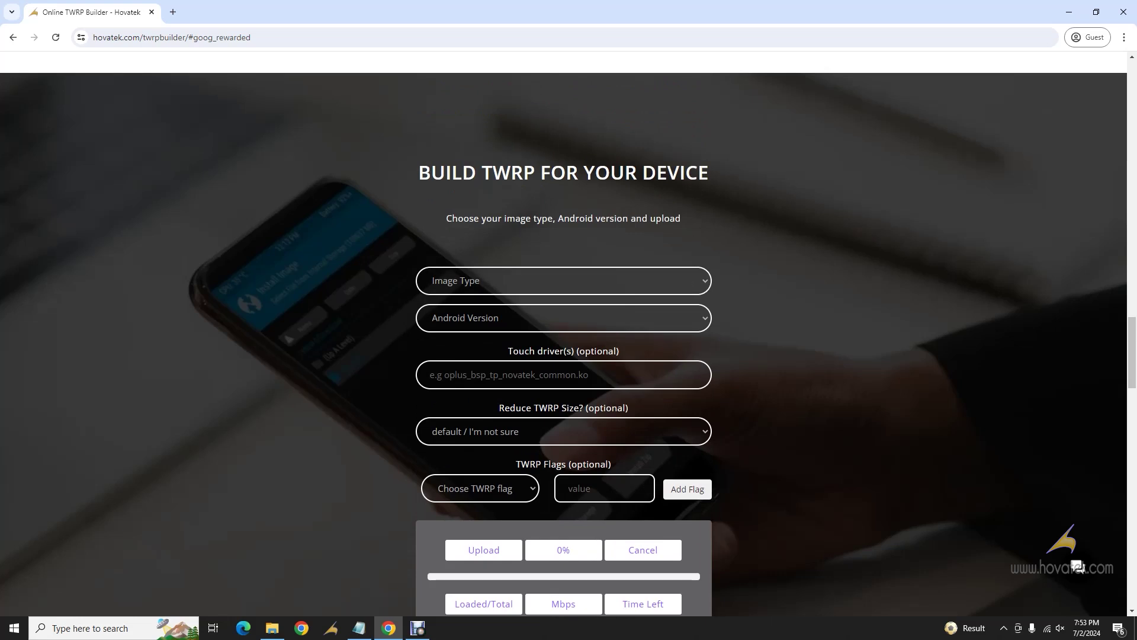
click(562, 280)
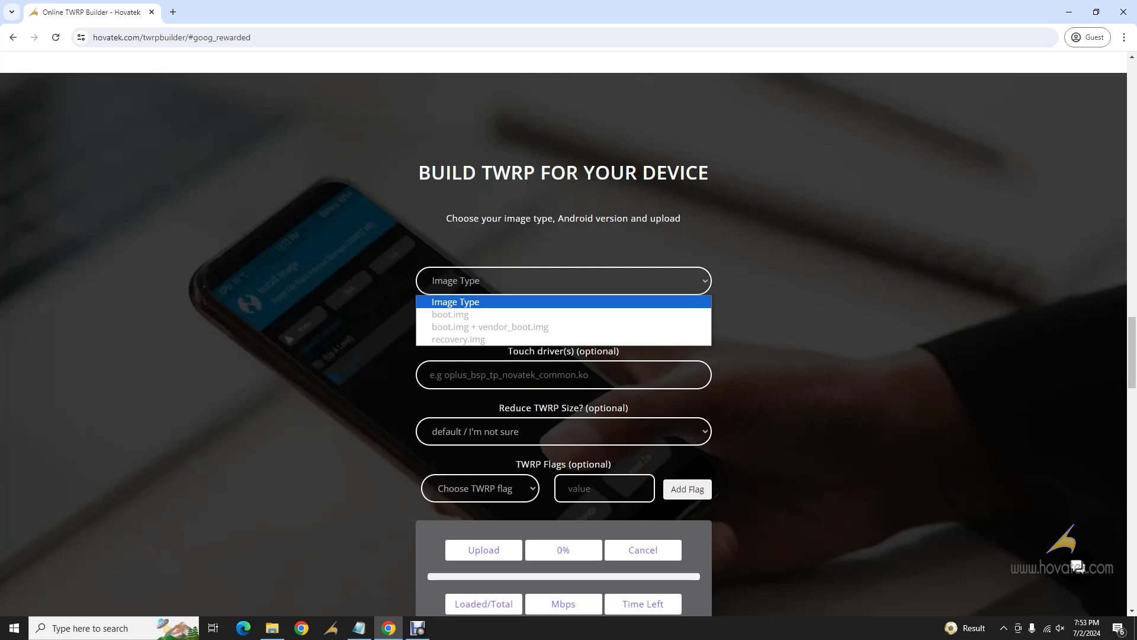
key(Down)
key(Down)
key(Down)
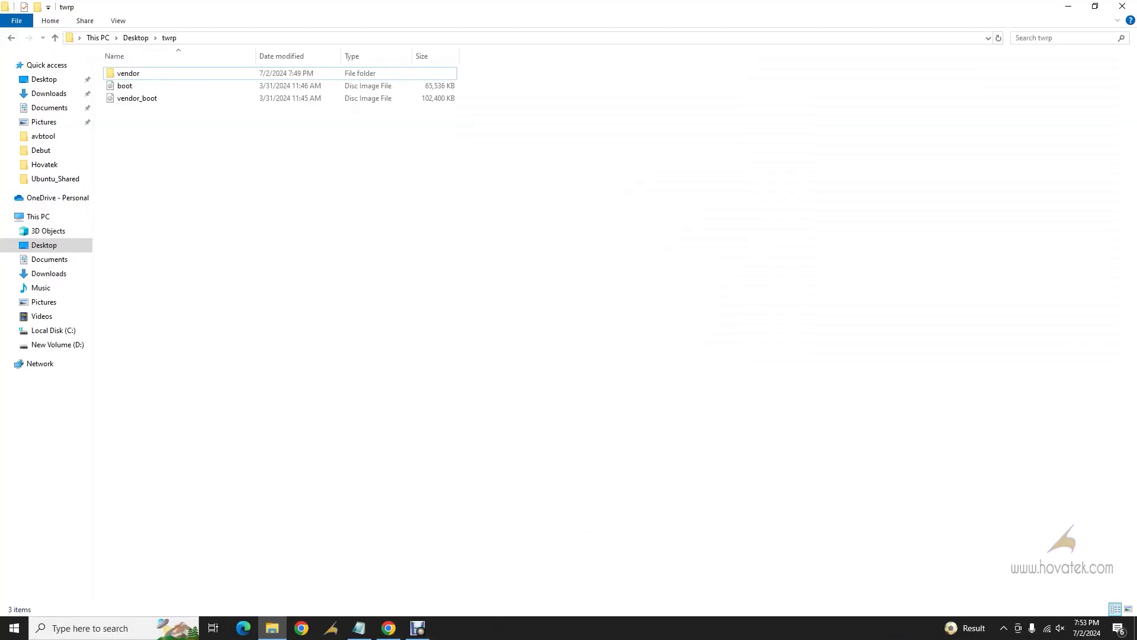
click(389, 628)
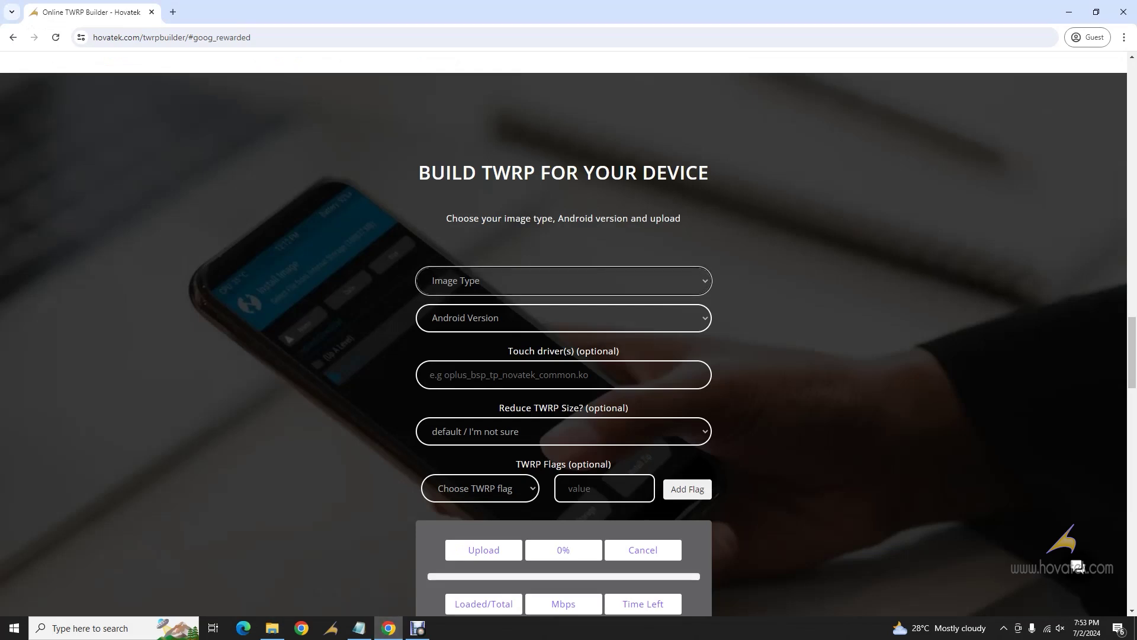
click(504, 318)
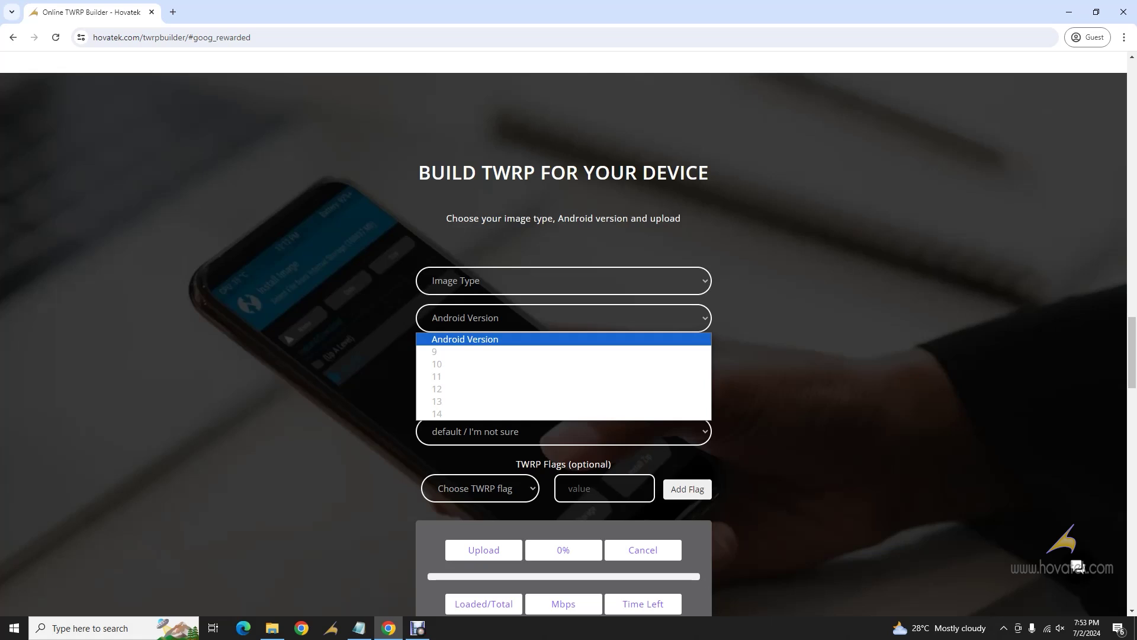
key(Escape)
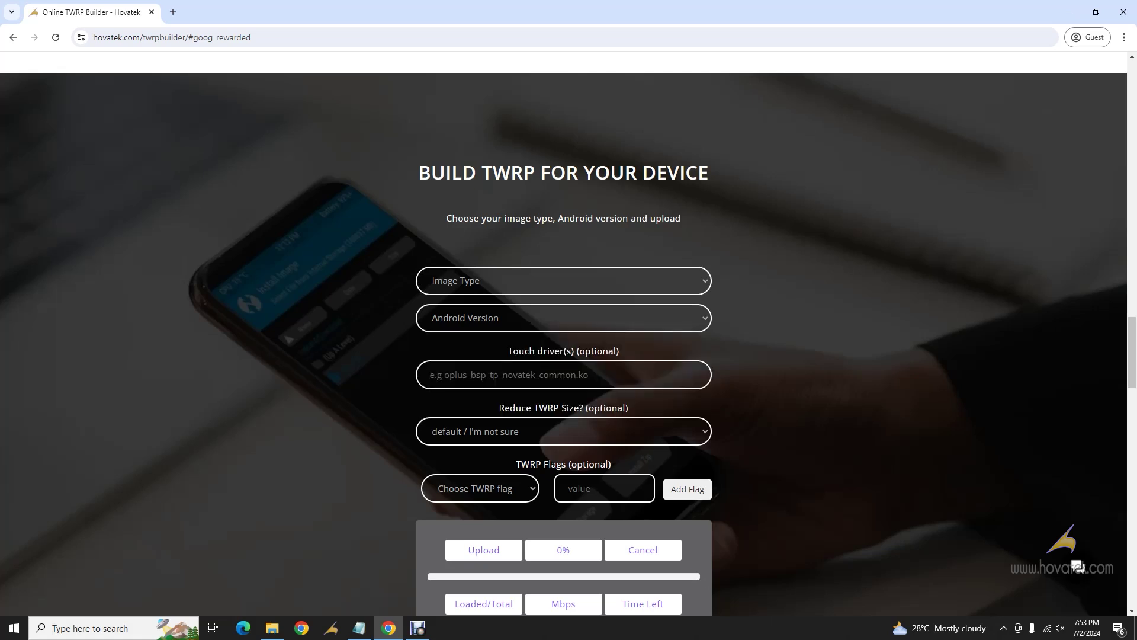
key(Tab)
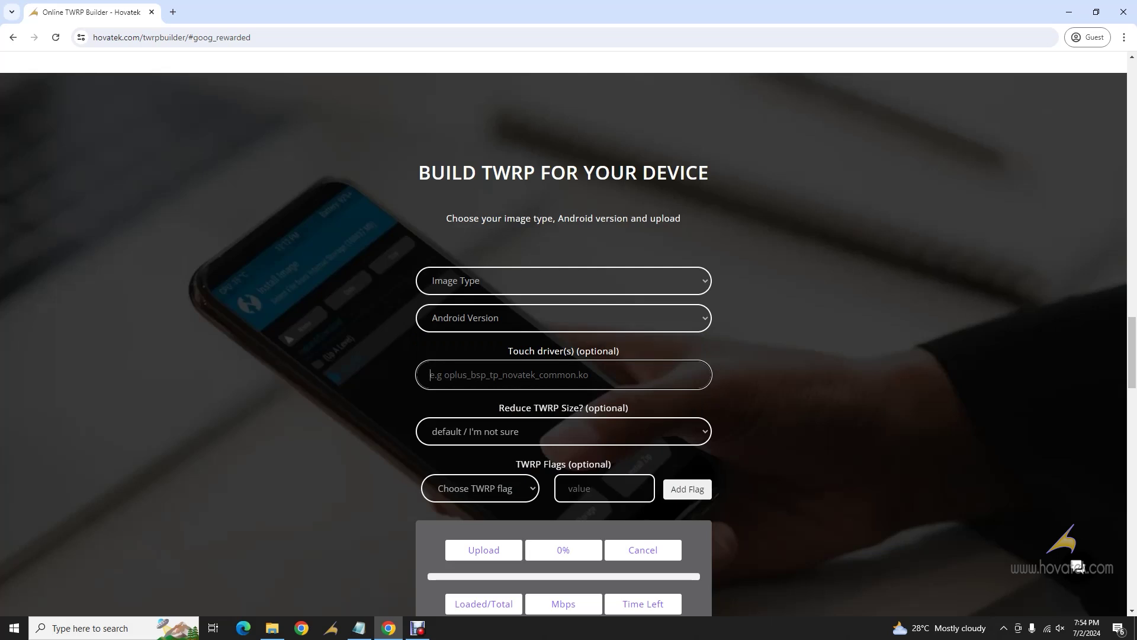
scroll(568, 331, down, 10)
scroll(569, 331, down, 7)
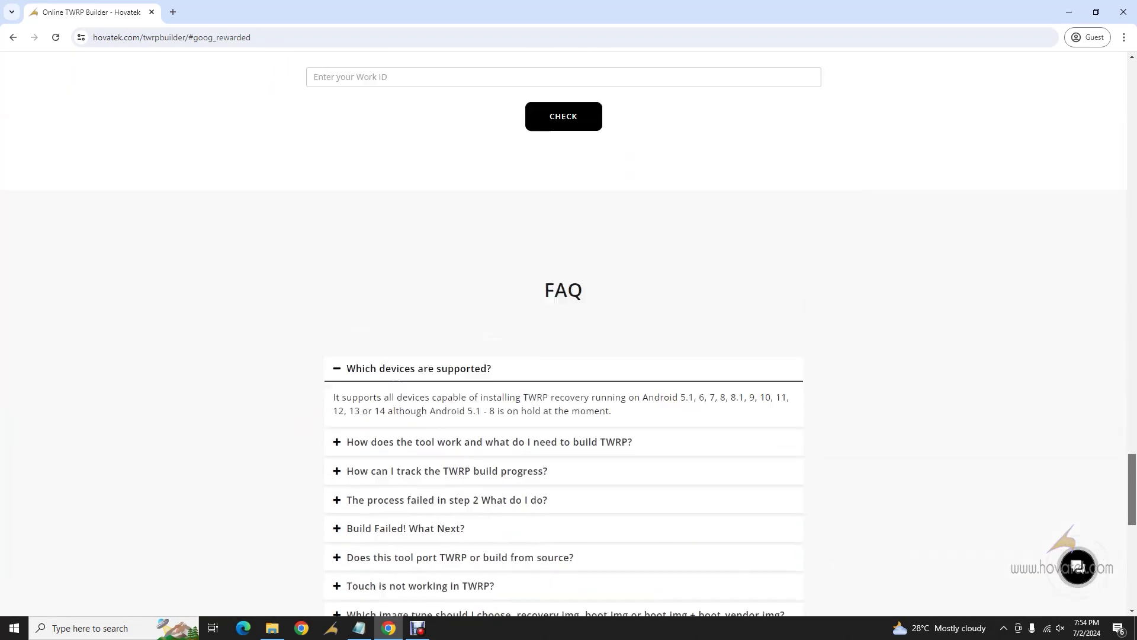
scroll(569, 331, up, 15)
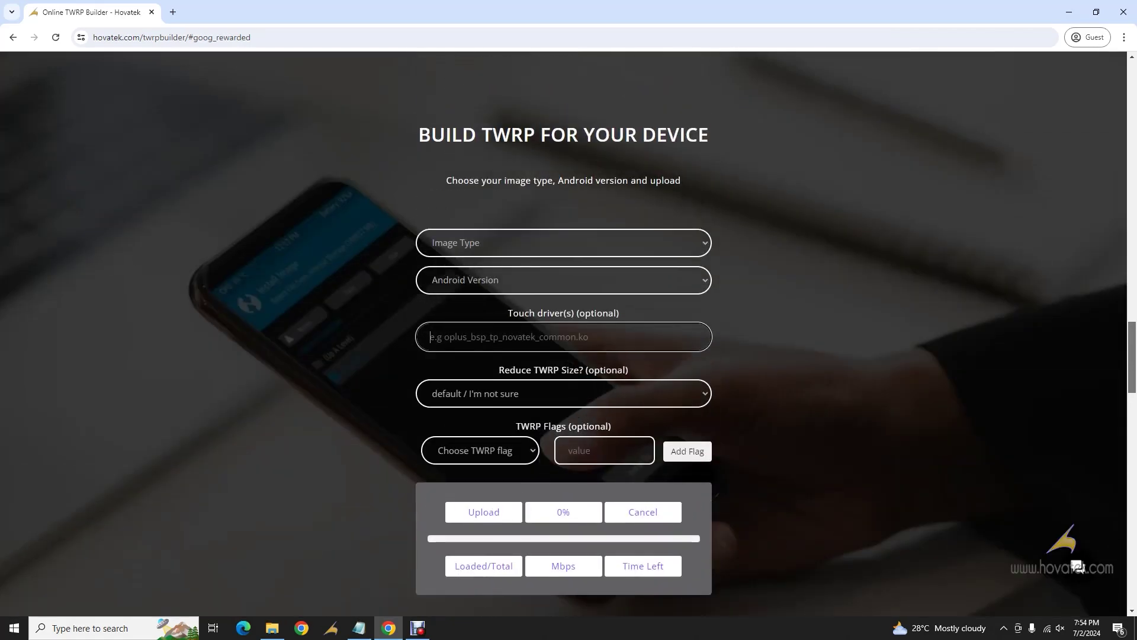
click(430, 337)
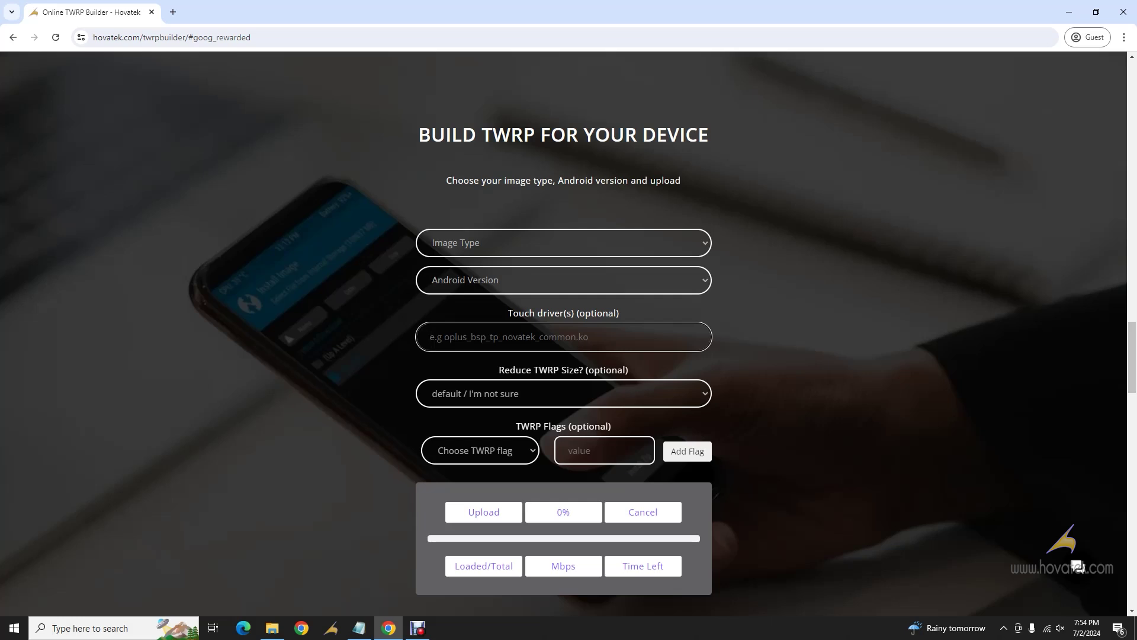
Step: In Notepad, duplicate the driver name so the line reads 'novatek_ts_fw.bin novatek_ts_fw.bin'
click(359, 628)
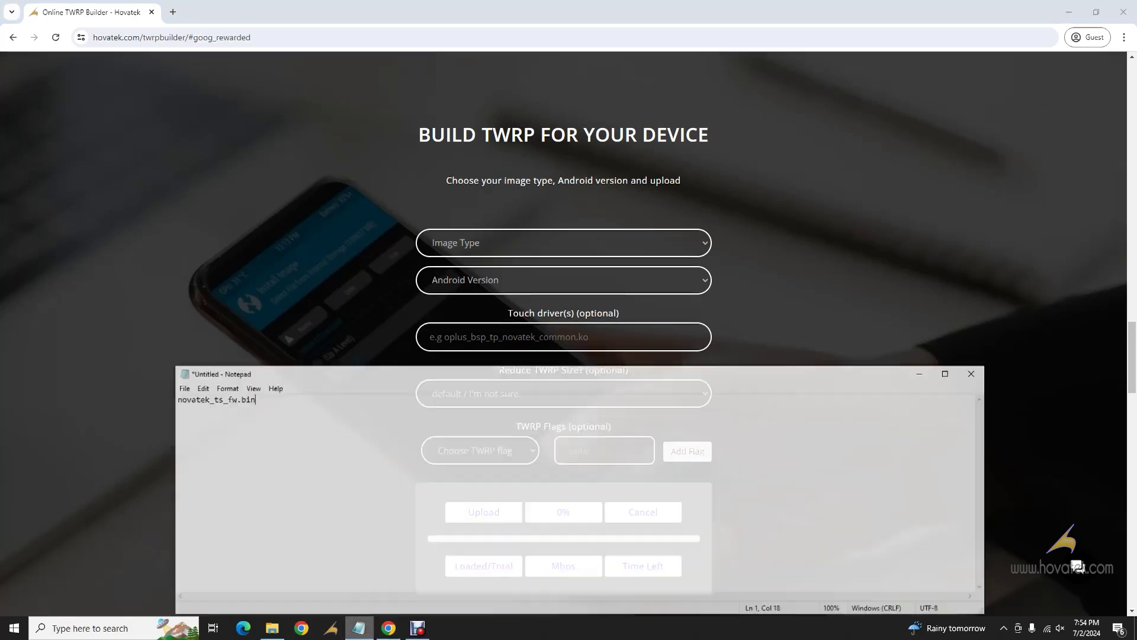
key(shift+Left)
key(shift+Left)
key(shift+Left)
key(shift+Left)
key(shift+Left)
key(shift+Left)
key(shift+Left)
key(shift+Left)
key(shift+Left)
key(shift+Left)
key(shift+Left)
key(shift+Left)
key(shift+Left)
key(shift+Left)
key(shift+Left)
key(shift+Left)
key(shift+Left)
key(ctrl+c)
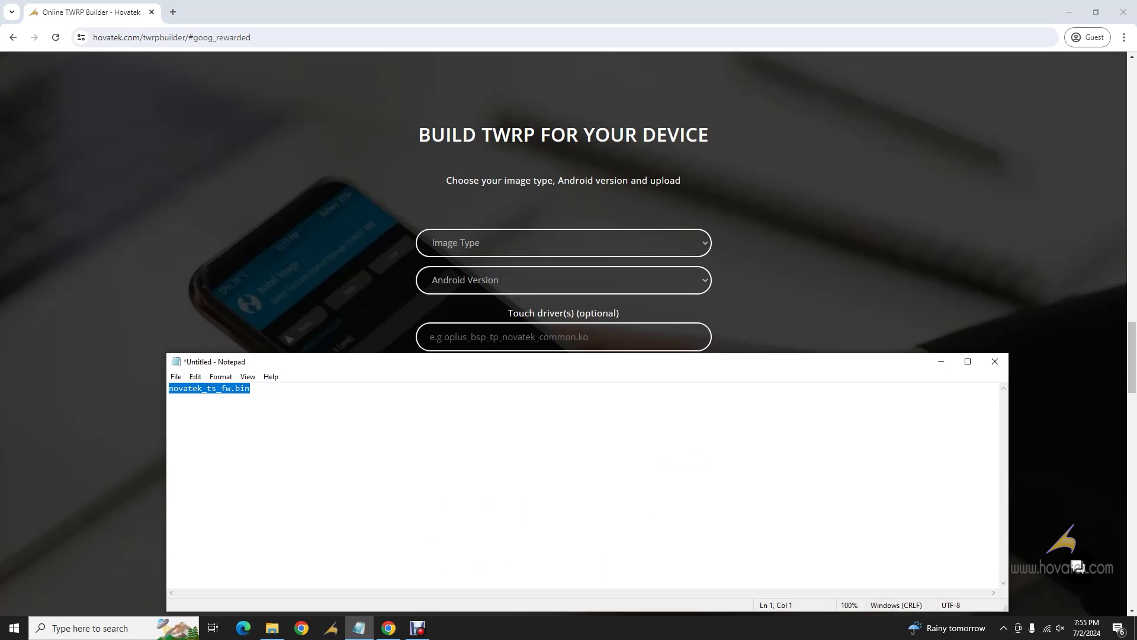
click(251, 388)
key(ctrl+v)
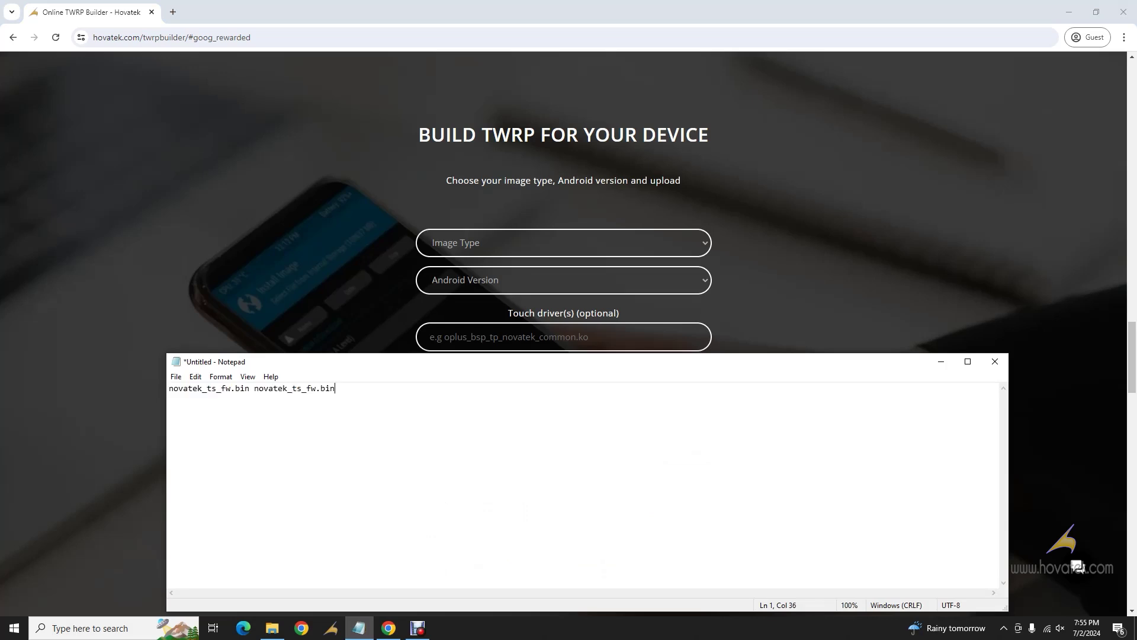
key(BackSpace)
key(BackSpace)
key(BackSpace)
text(bin)
Step: Copy that whole line and paste it into the builder's Touch driver(s) field
key(End)
key(shift+Home)
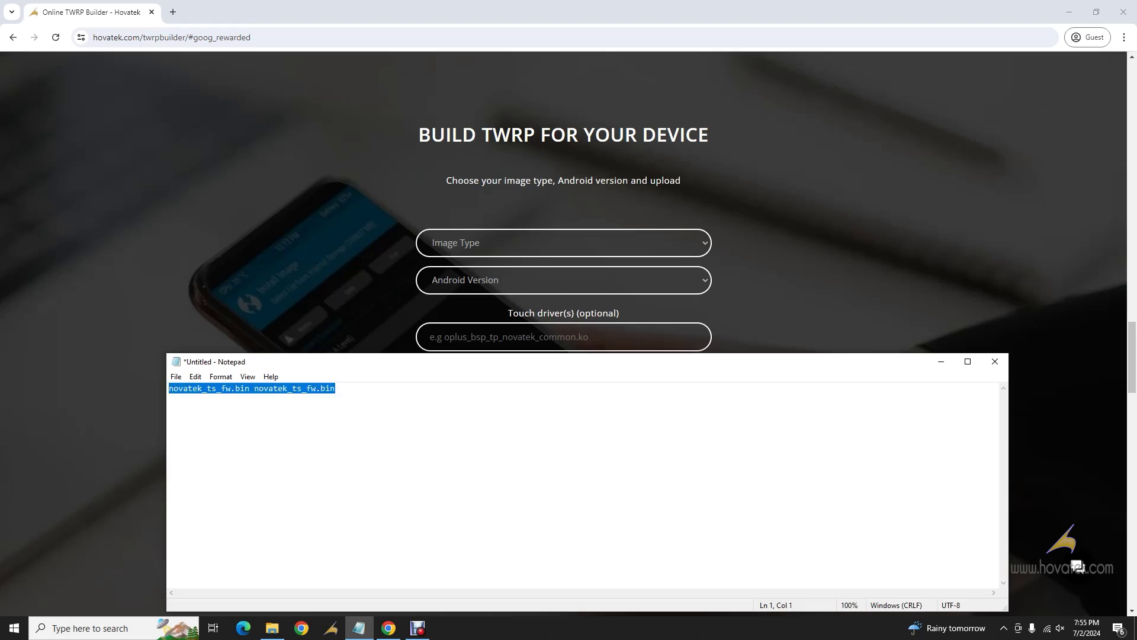
key(ctrl+c)
key(alt+Tab)
key(ctrl+v)
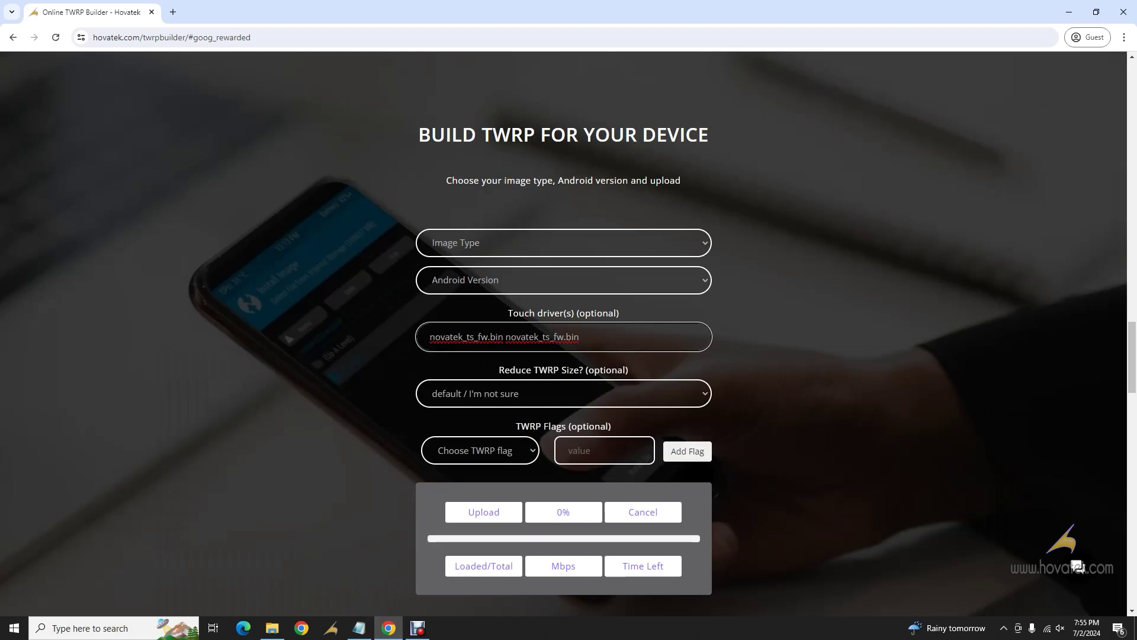
Step: Clear the Touch driver(s) field and leave Reduce TWRP Size at its default option
key(BackSpace)
key(BackSpace)
key(BackSpace)
key(BackSpace)
key(BackSpace)
key(BackSpace)
key(BackSpace)
key(BackSpace)
key(BackSpace)
key(BackSpace)
key(BackSpace)
key(BackSpace)
key(BackSpace)
key(BackSpace)
key(BackSpace)
key(BackSpace)
key(BackSpace)
key(BackSpace)
key(BackSpace)
key(BackSpace)
key(BackSpace)
key(BackSpace)
key(BackSpace)
key(BackSpace)
key(BackSpace)
key(BackSpace)
key(BackSpace)
key(BackSpace)
key(BackSpace)
key(BackSpace)
key(BackSpace)
key(BackSpace)
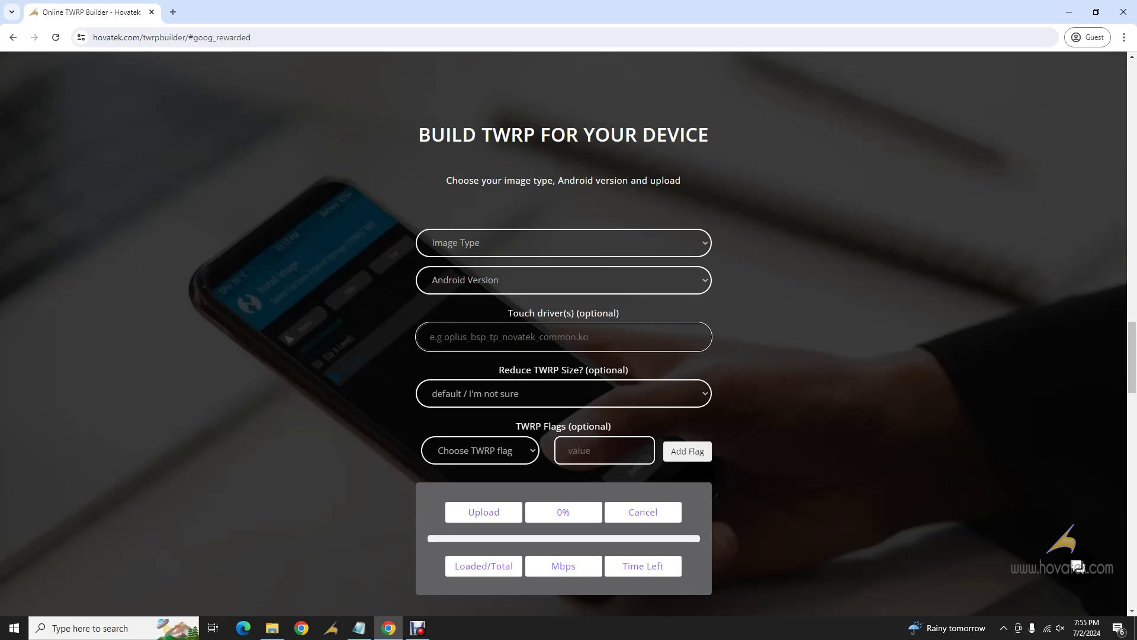
scroll(563, 332, down, 1)
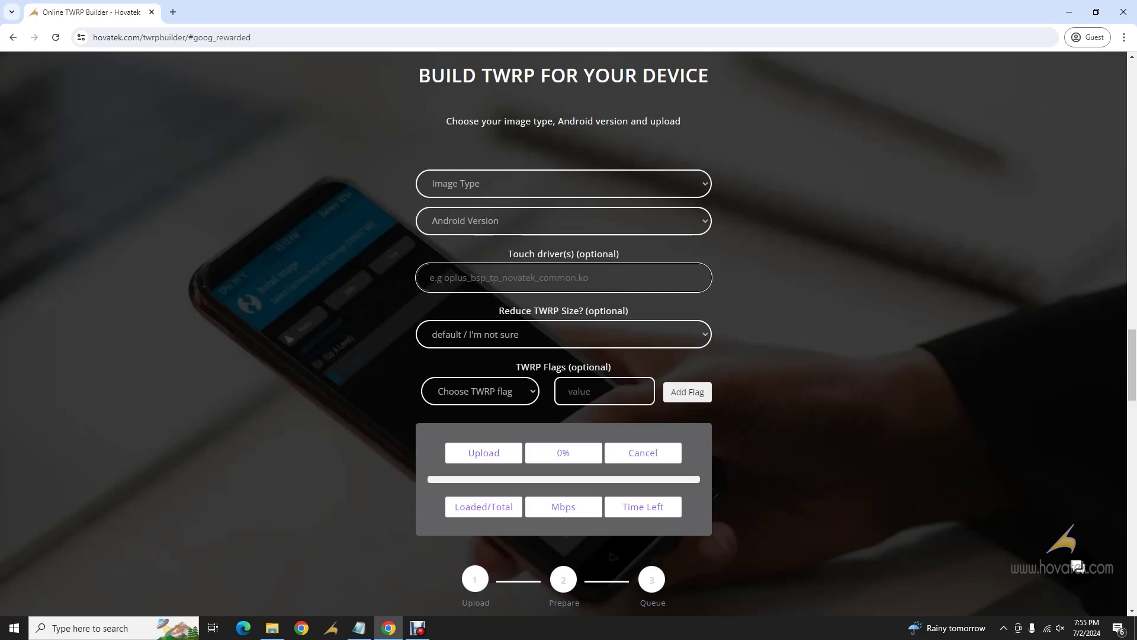
key(Tab)
key(alt+Down)
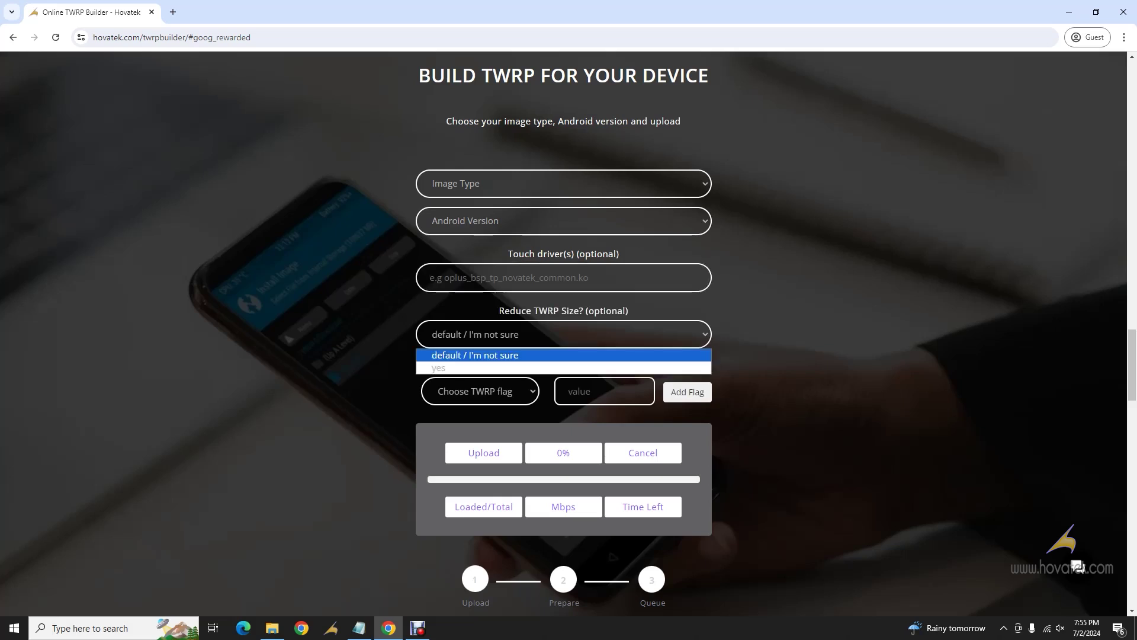
key(Down)
key(Up)
key(Return)
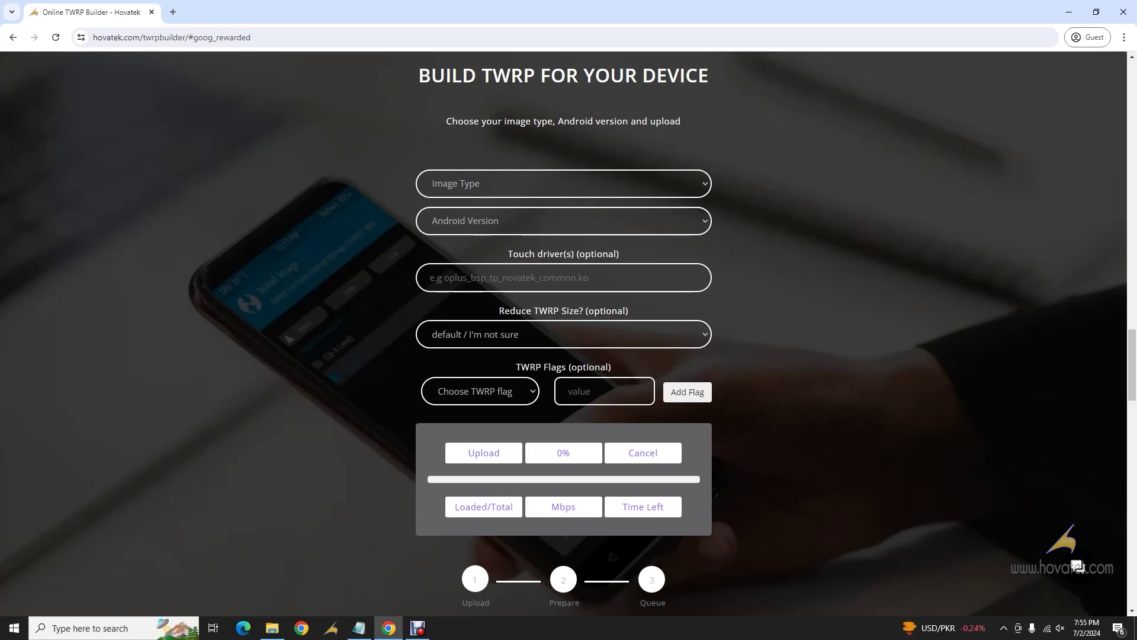
Step: Look over the TWRP flag list without choosing one, then switch to the twrp folder
click(479, 391)
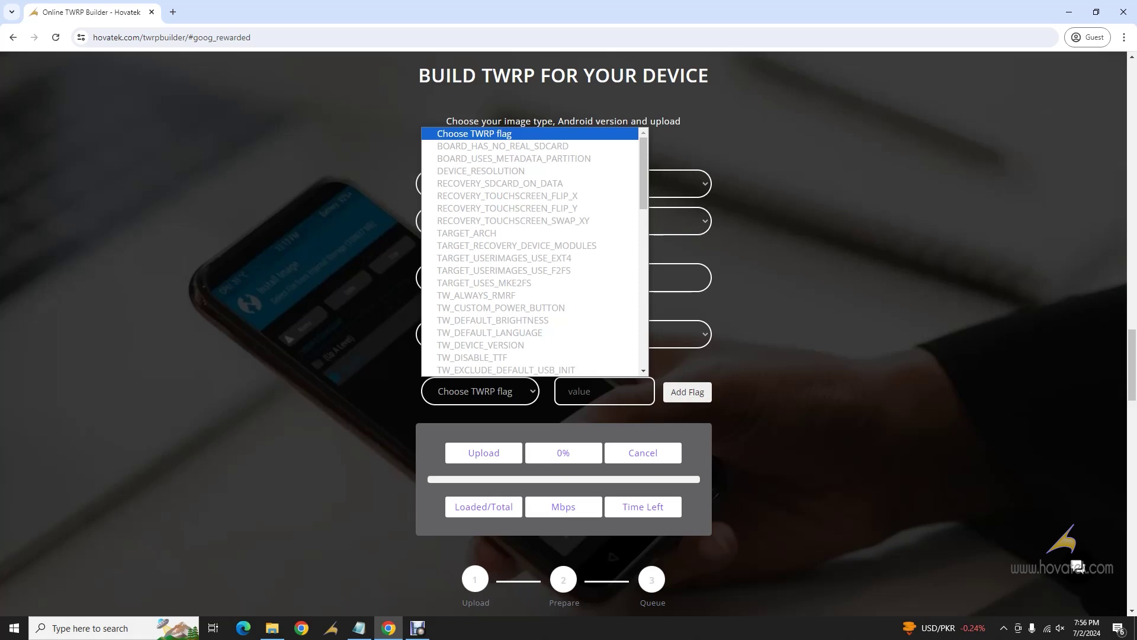
click(1077, 565)
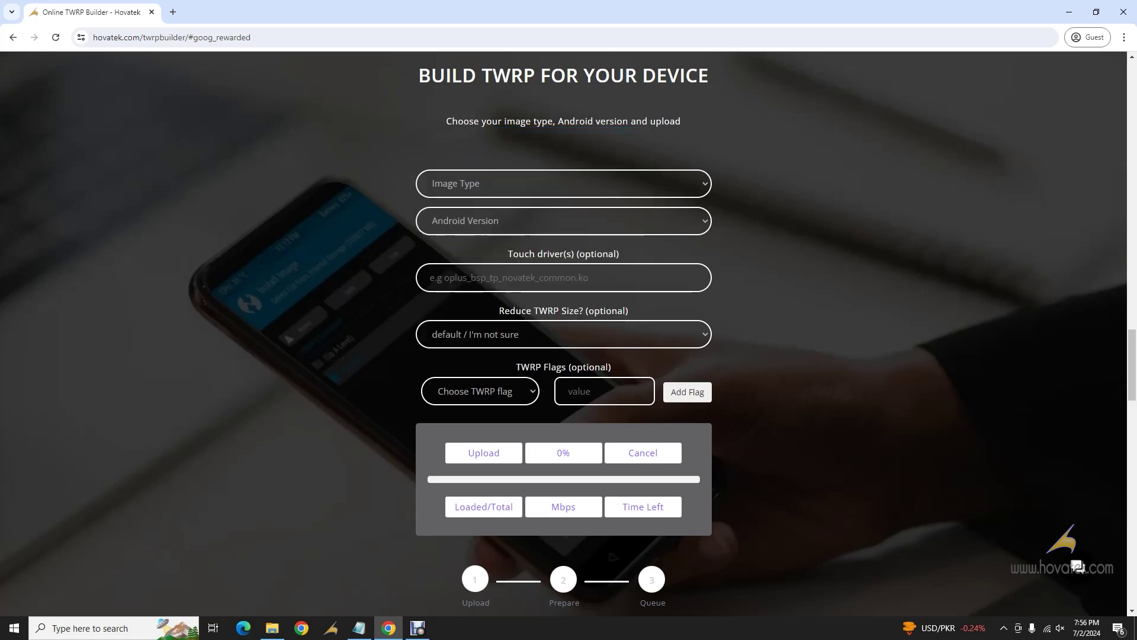
key(alt+Tab)
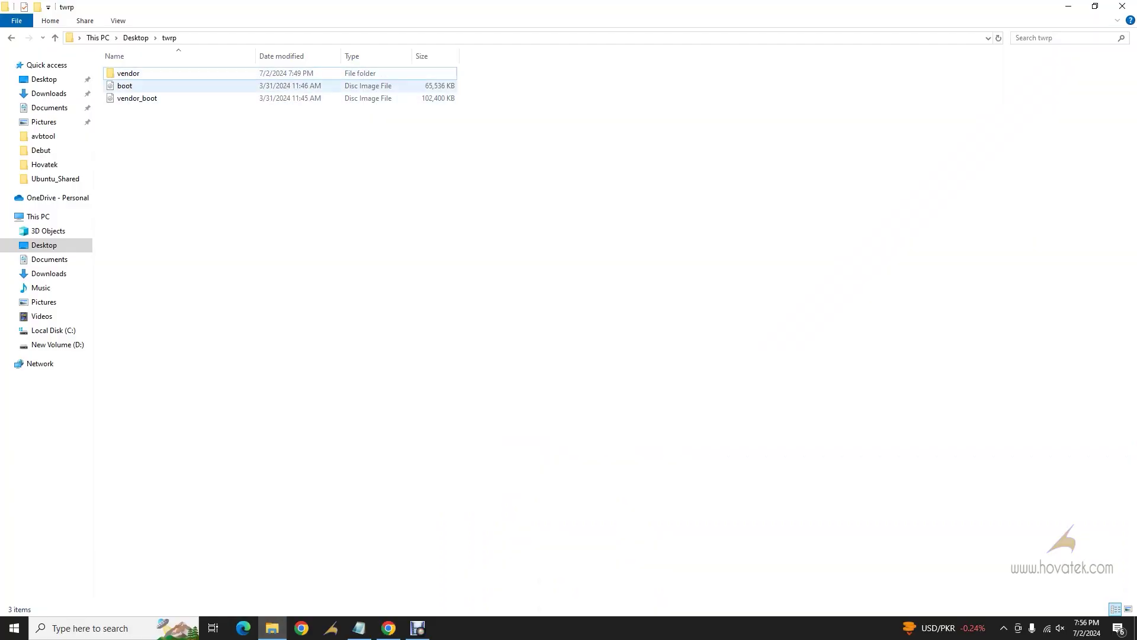
Step: Select the boot and vendor_boot images, then scroll the builder page down to its FAQ
click(125, 85)
click(136, 98)
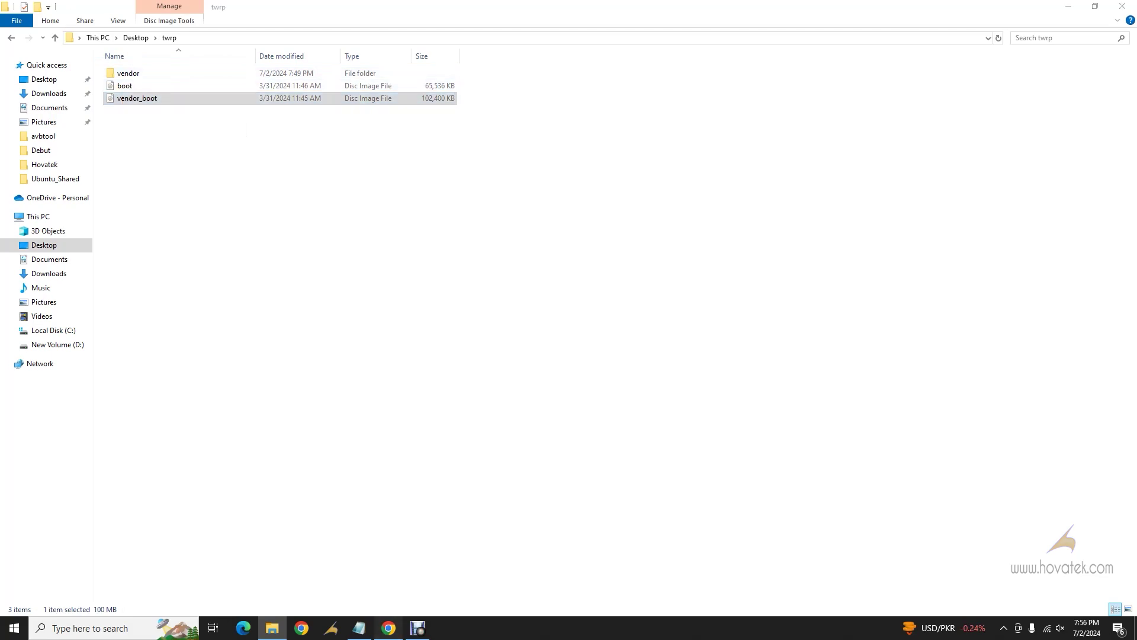
scroll(563, 332, down, 15)
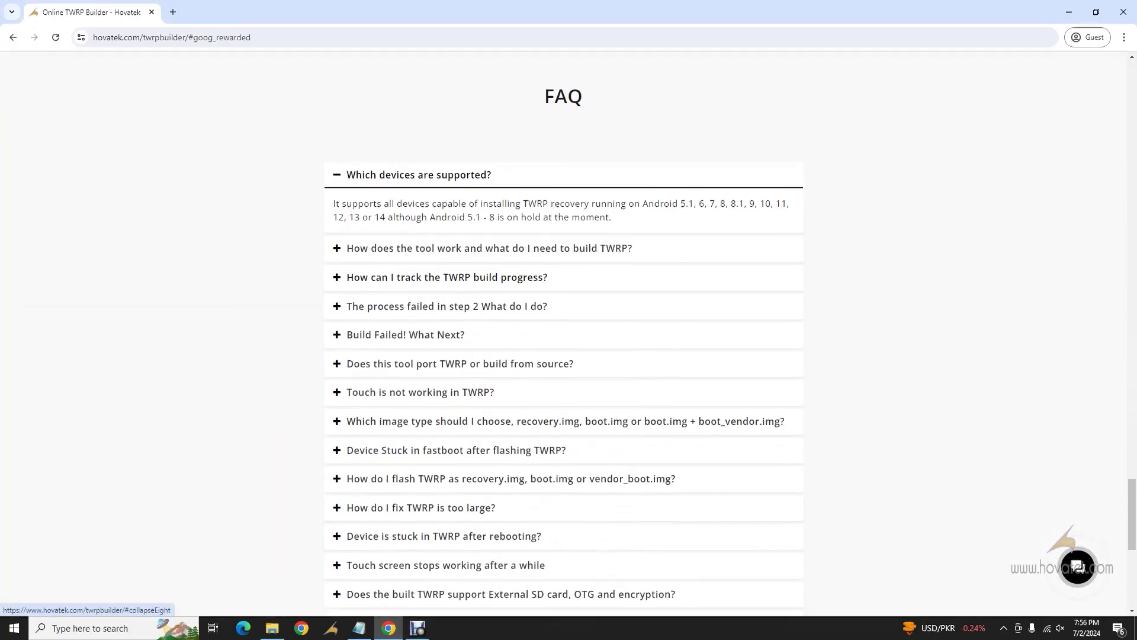
Step: Expand the 'How does the tool work' FAQ, read about creating patch.zip, then return to the twrp folder
click(490, 247)
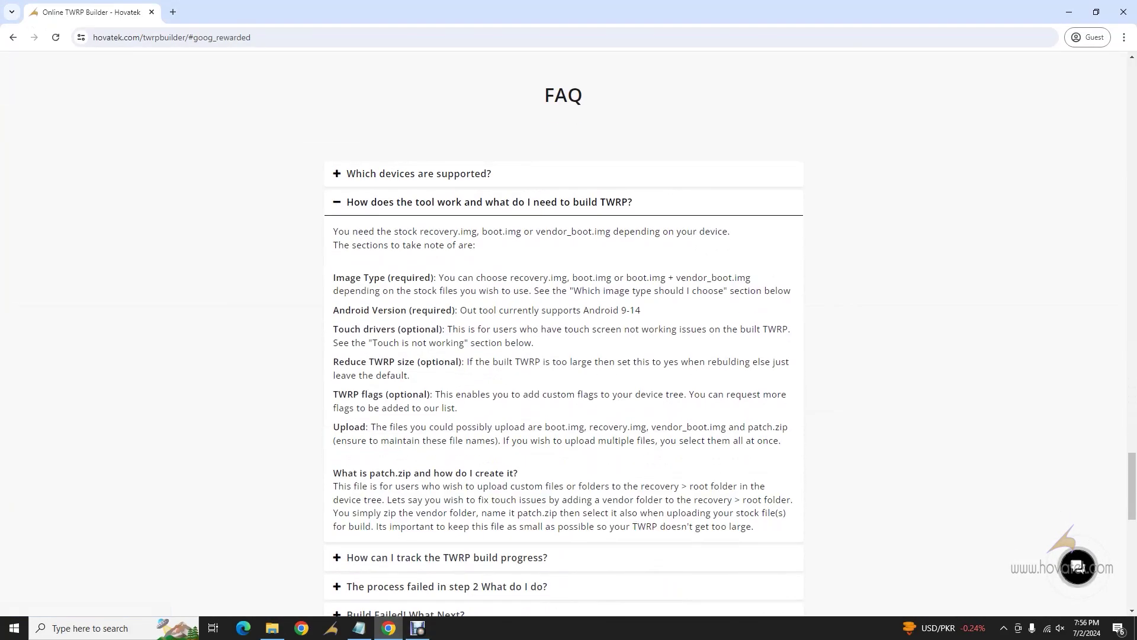
scroll(563, 332, down, 3)
drag(346, 295, 519, 295)
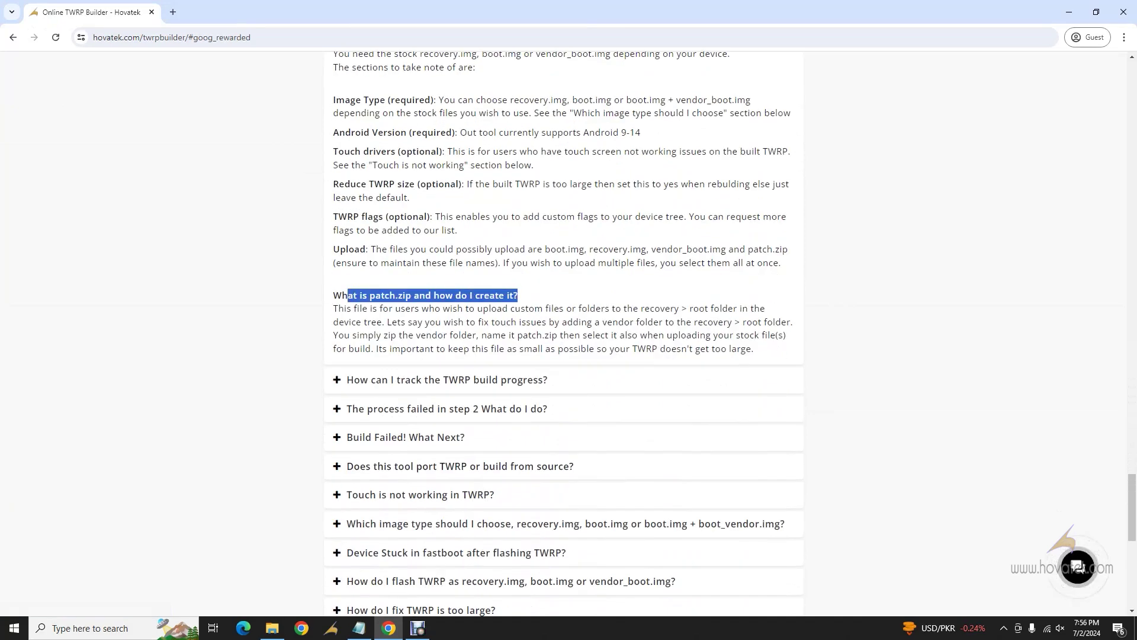
click(519, 295)
scroll(563, 331, up, 15)
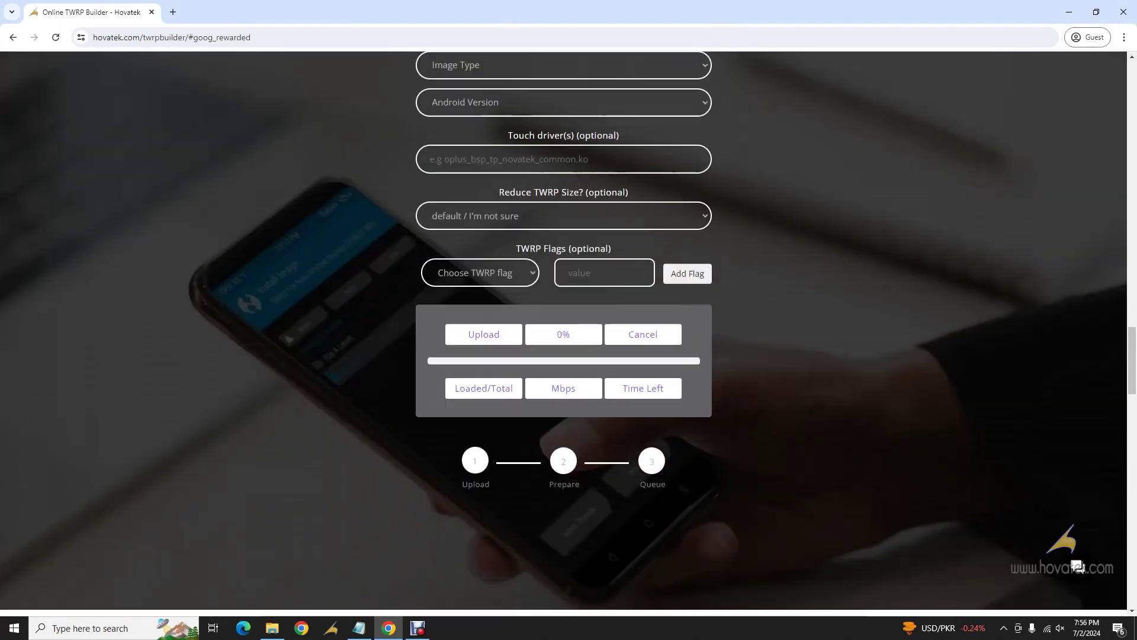
click(272, 628)
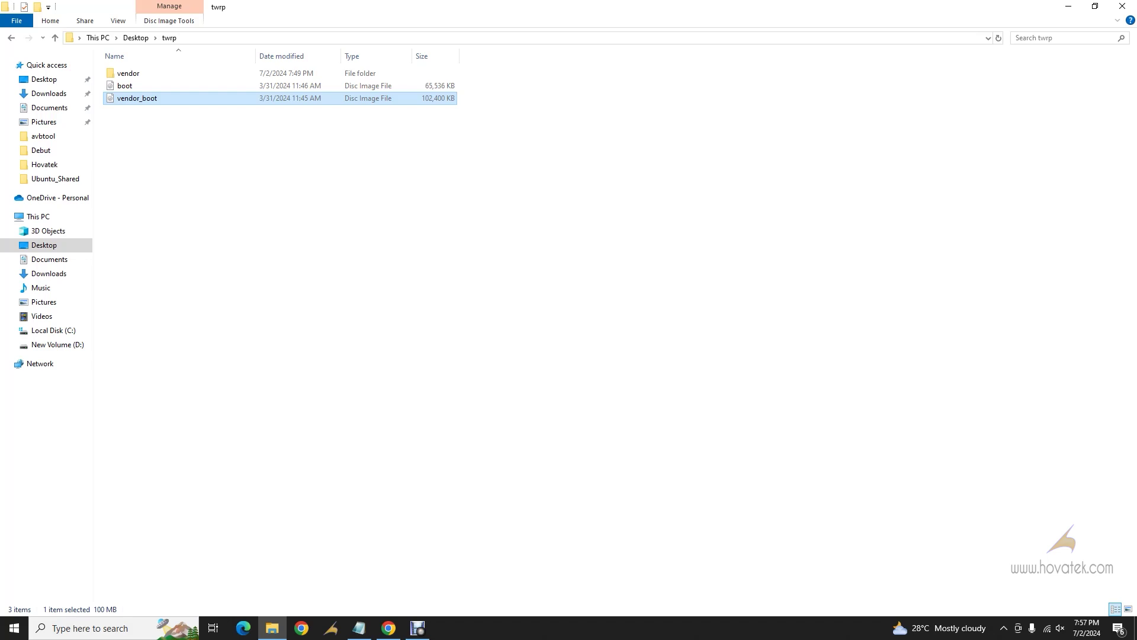
Step: Open vendor > firmware to check its contents, then go back up to the twrp folder
click(128, 73)
double_click(128, 73)
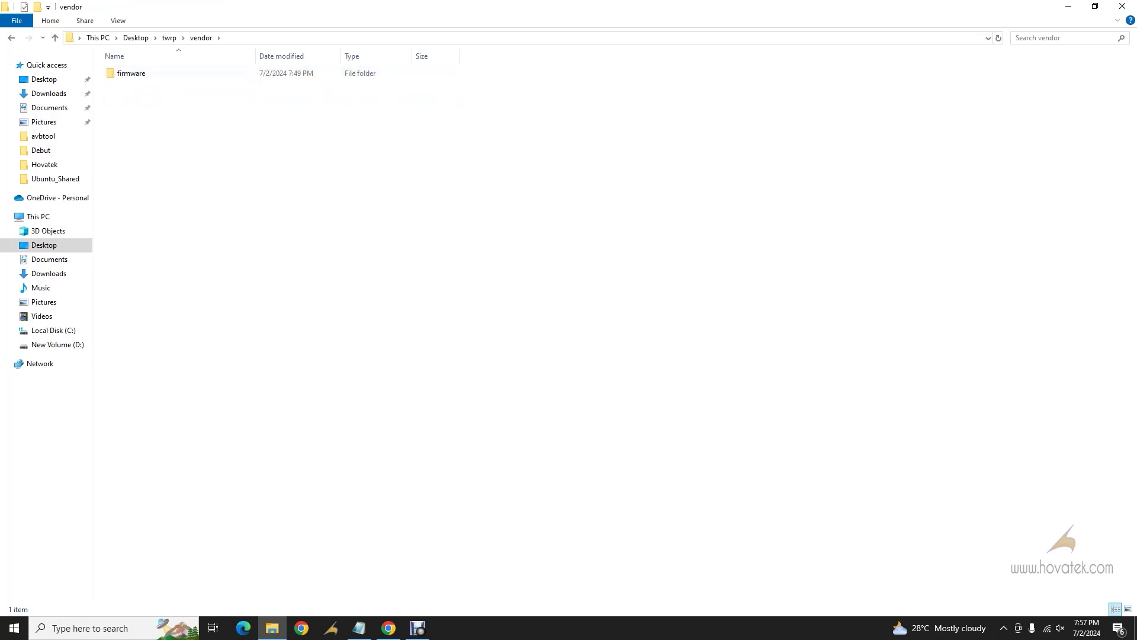
double_click(128, 73)
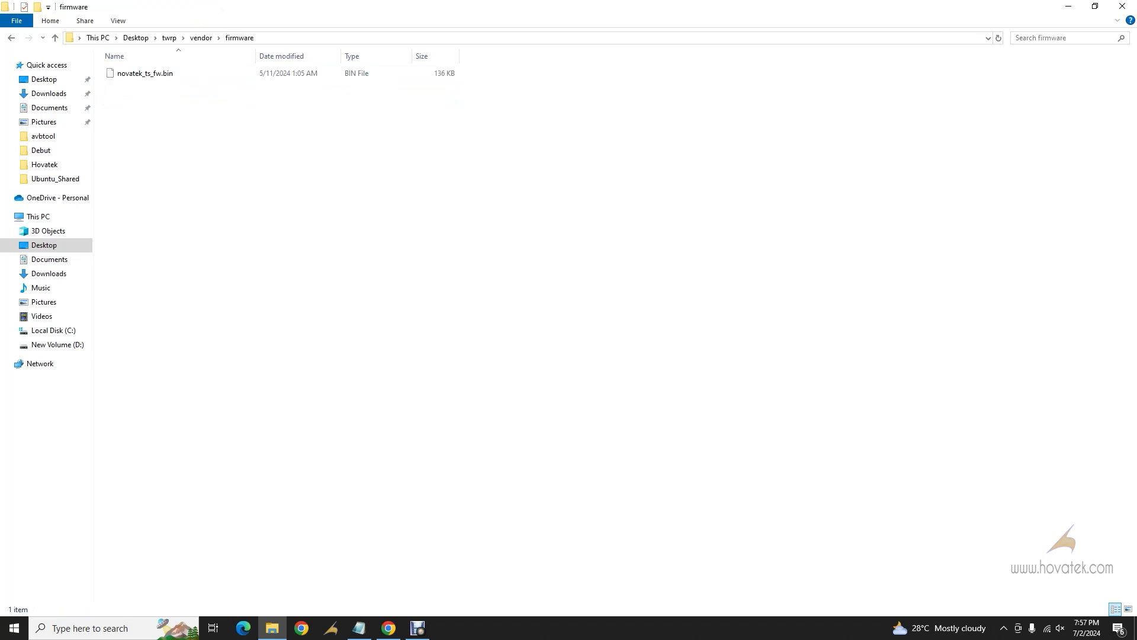
click(168, 37)
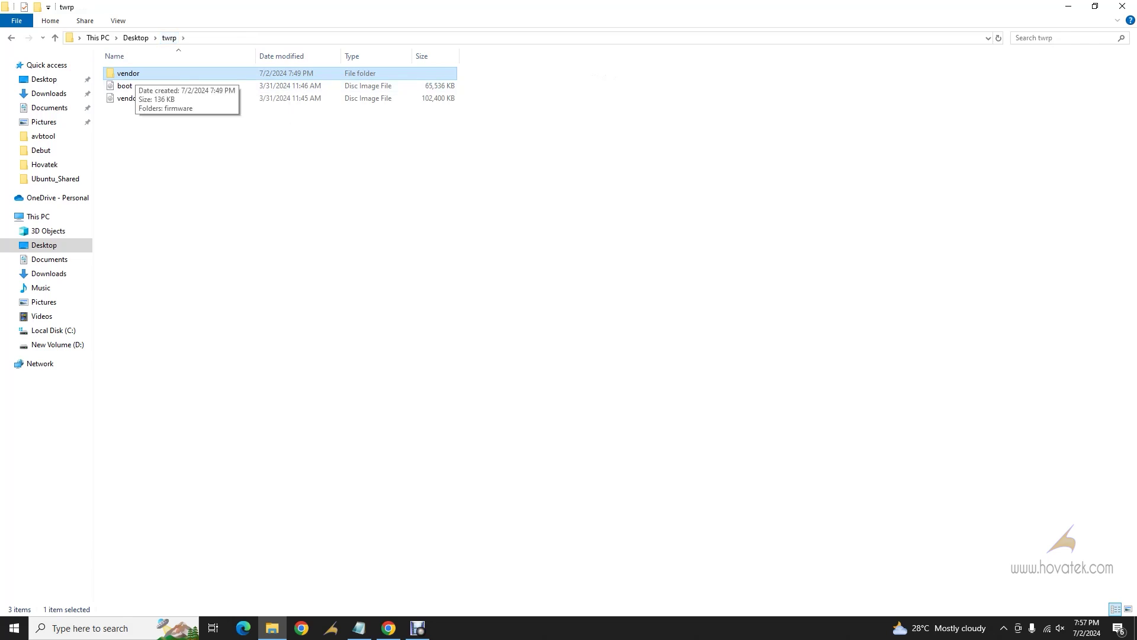
Step: Compress the vendor folder into a zipped folder named 'patch'
right_click(131, 73)
mouse_move(237, 246)
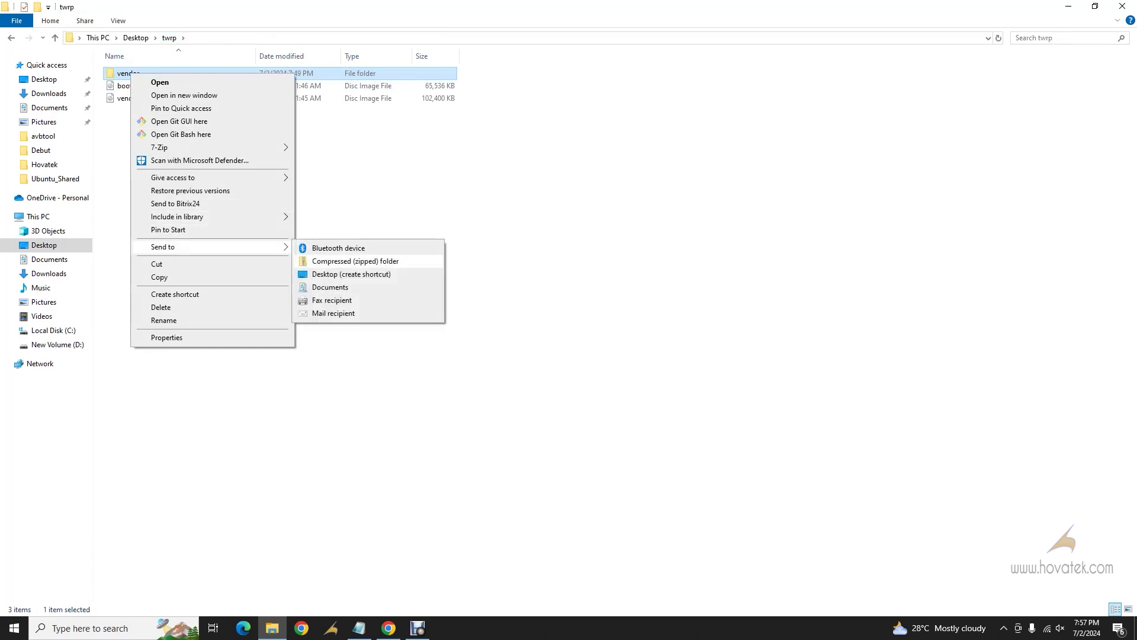
click(343, 261)
text(patch)
key(Return)
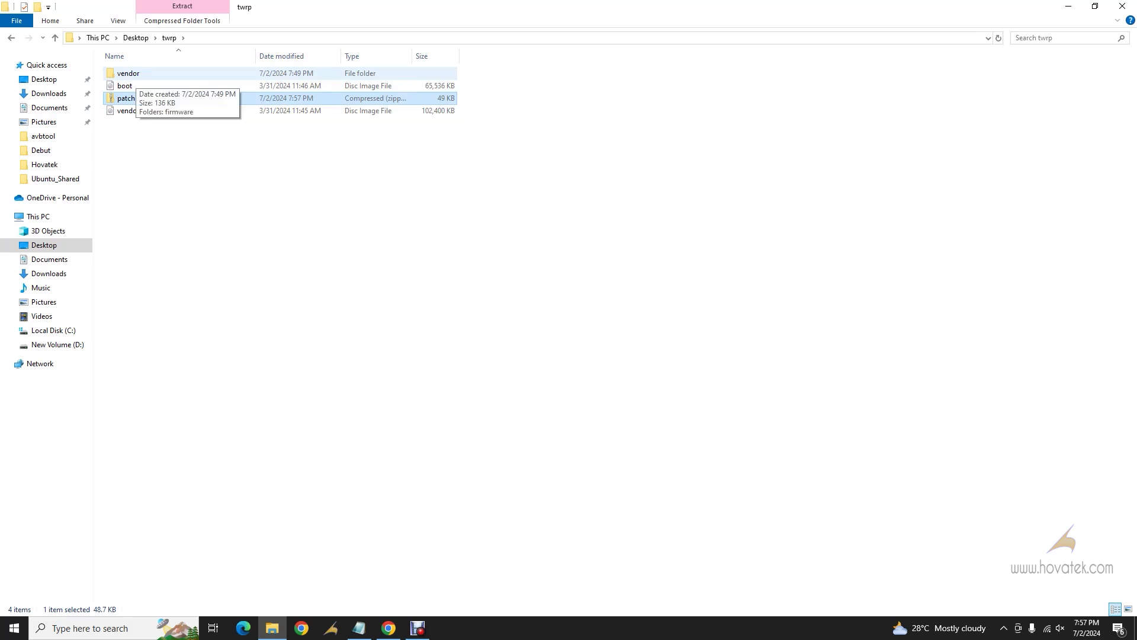
click(124, 85)
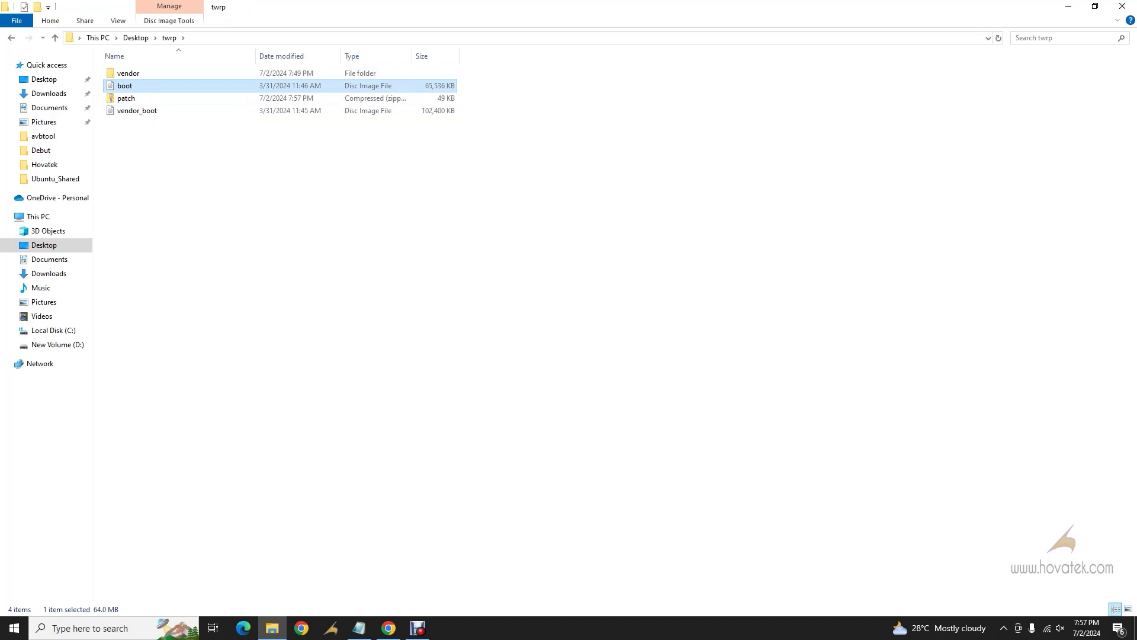
right_click(119, 98)
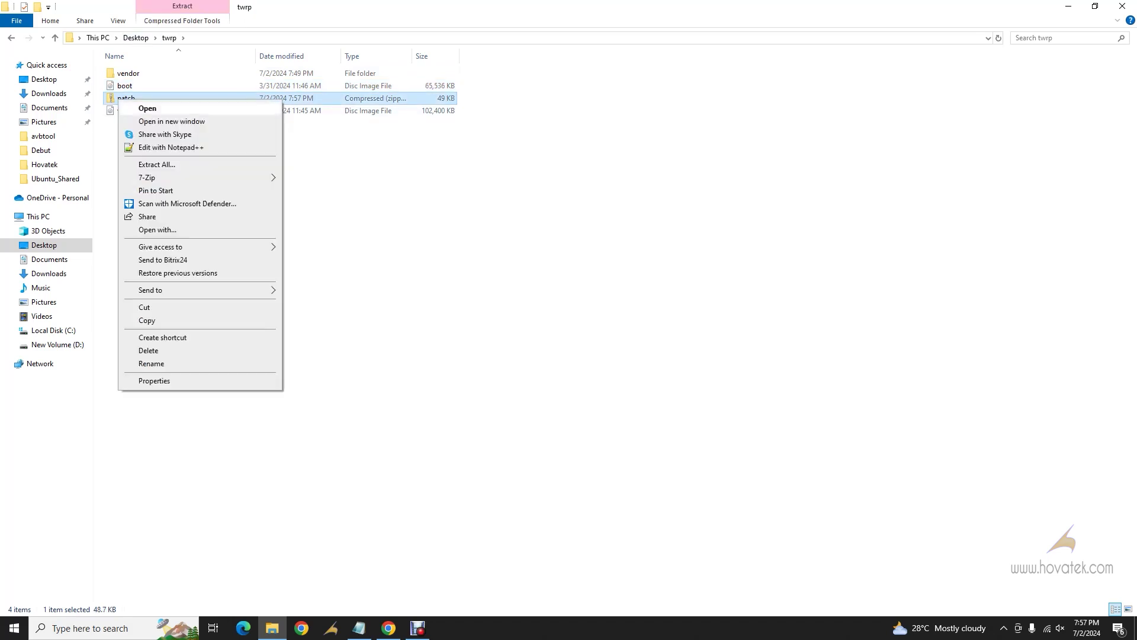
mouse_move(147, 177)
click(320, 178)
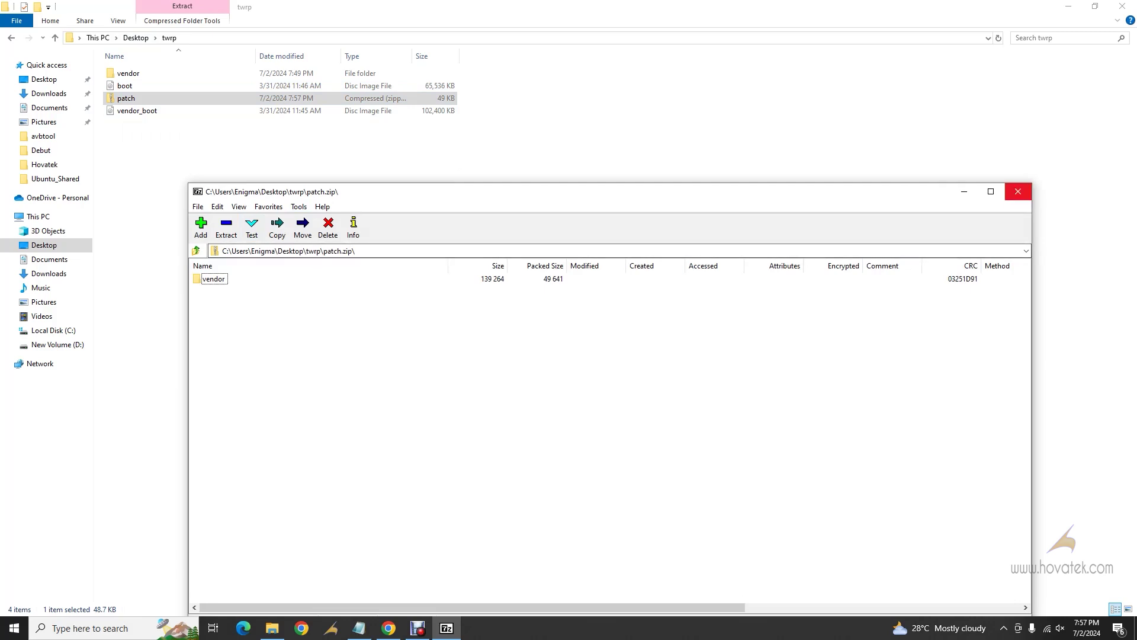
click(1018, 192)
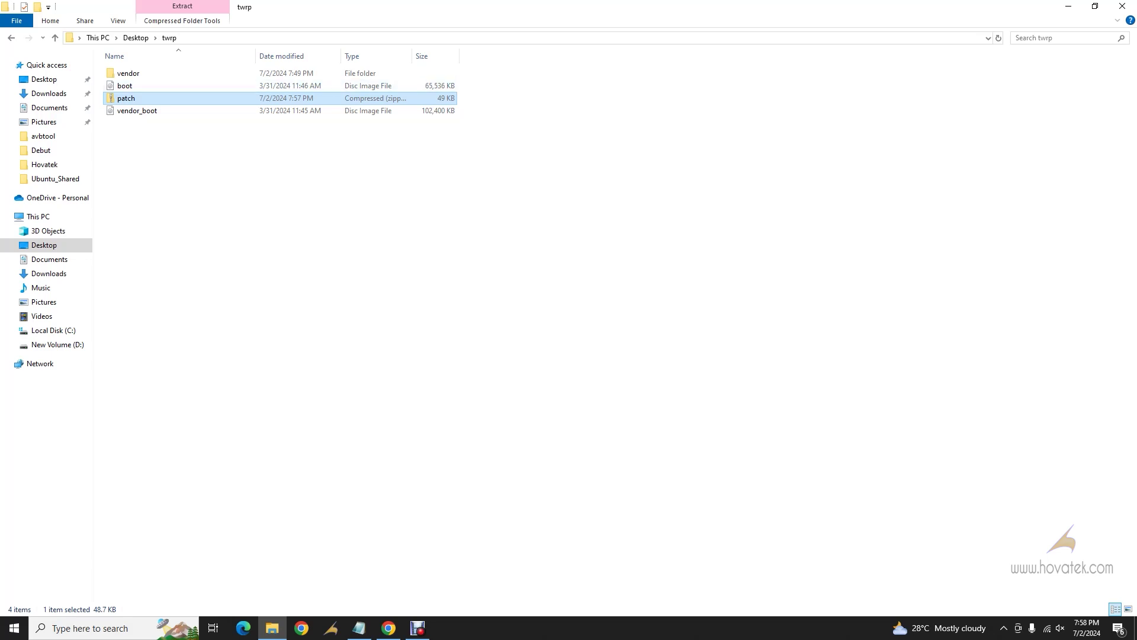
click(125, 85)
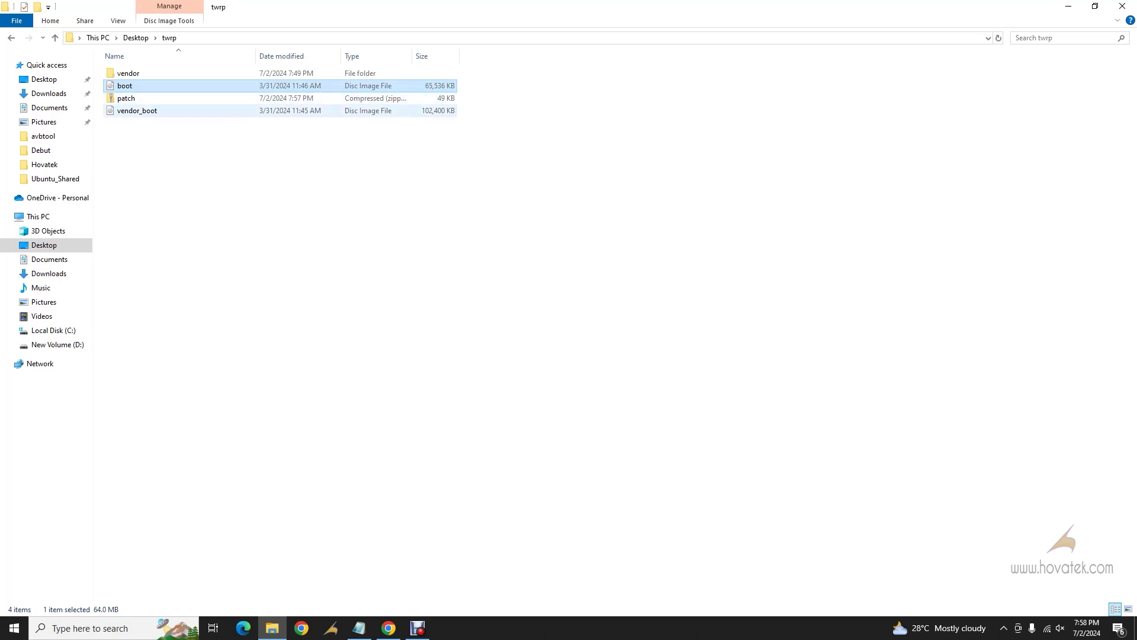
click(136, 111)
click(126, 98)
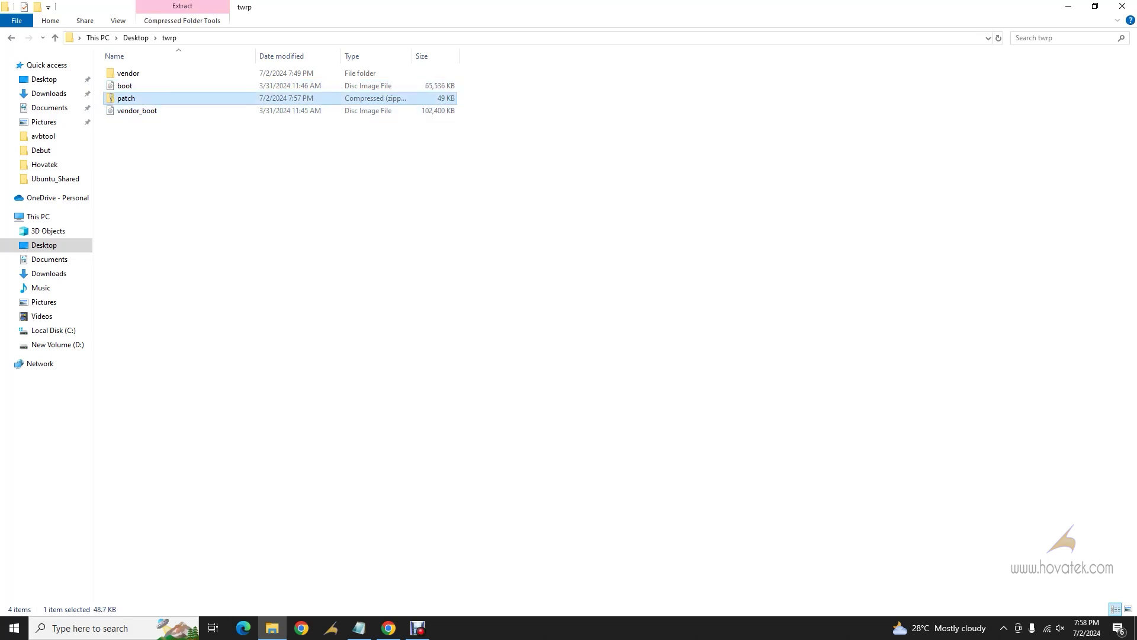
click(127, 73)
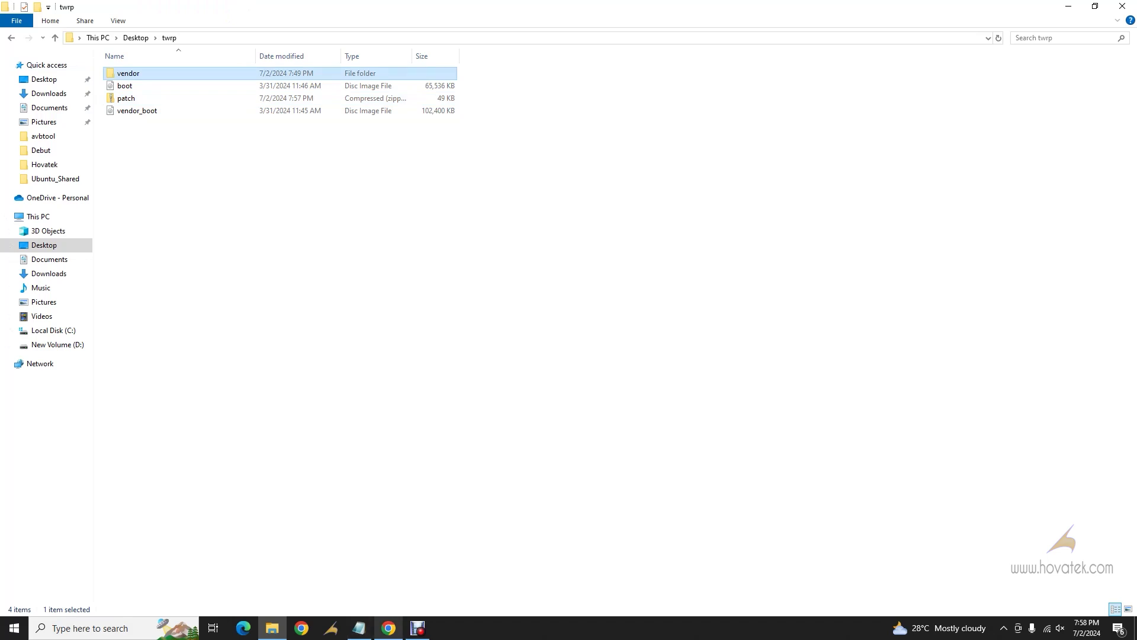
Step: Back on the builder form, set the image type to boot.img + vendor_boot.img
click(389, 627)
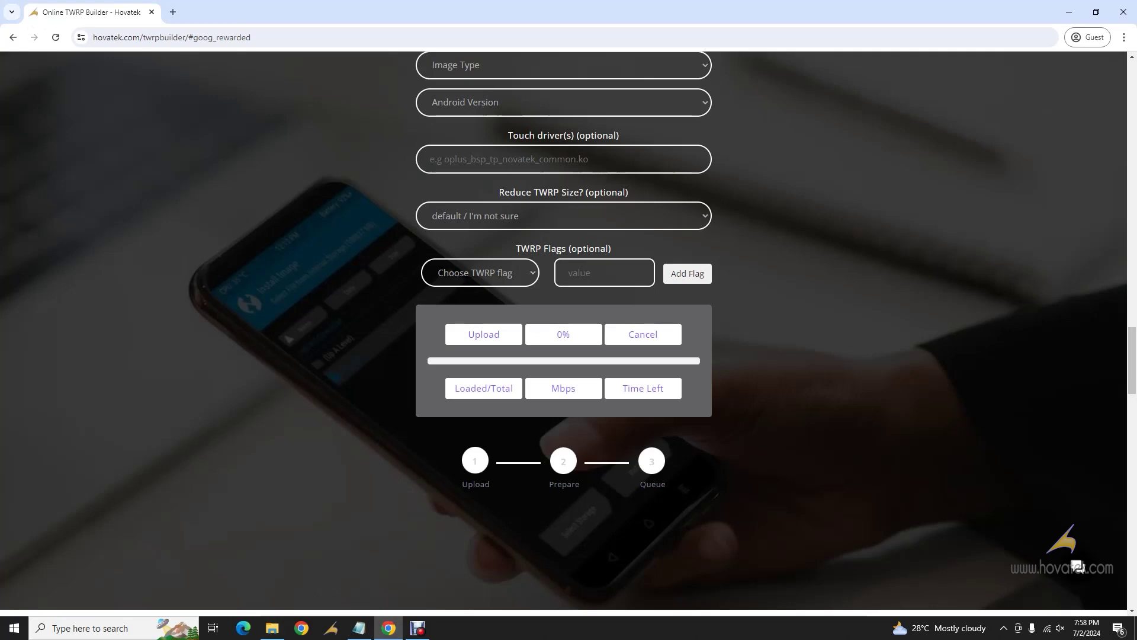
scroll(563, 331, up, 3)
click(563, 242)
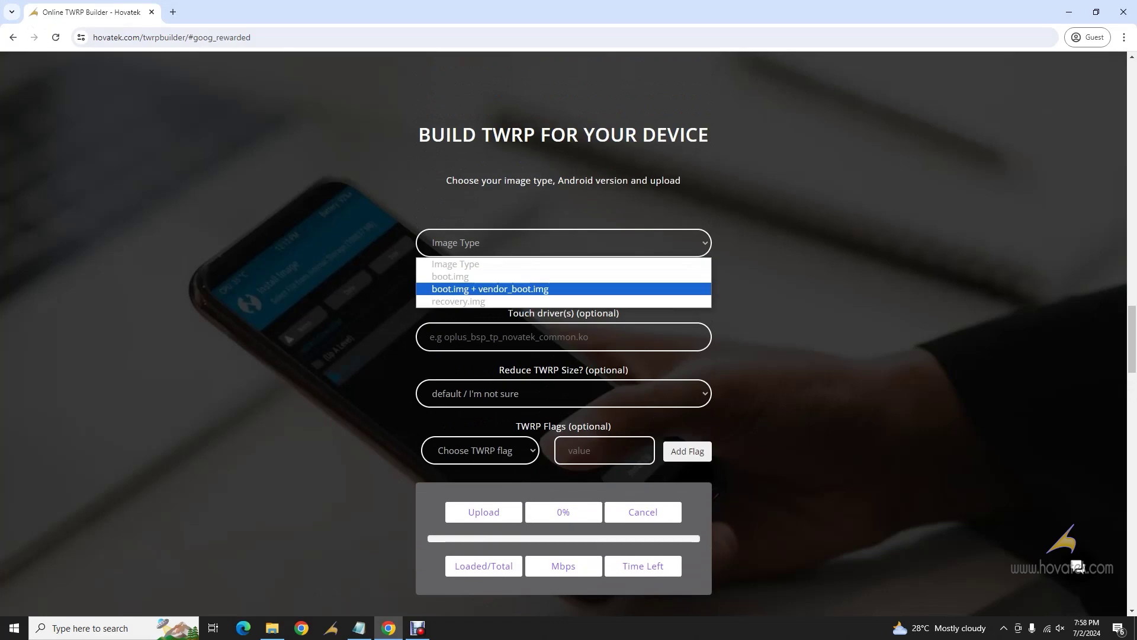
key(Return)
Step: Choose Android version 13, then bring up the Notepad note with the driver name
key(Tab)
key(alt+Down)
key(Down)
key(Down)
key(Down)
key(Down)
key(Down)
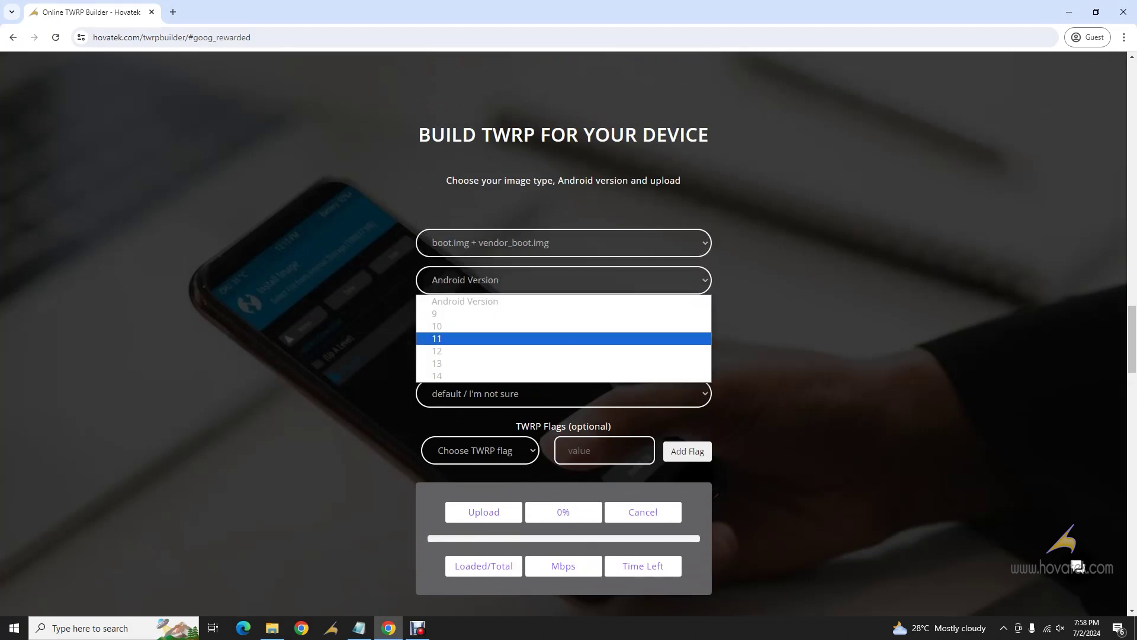
key(Return)
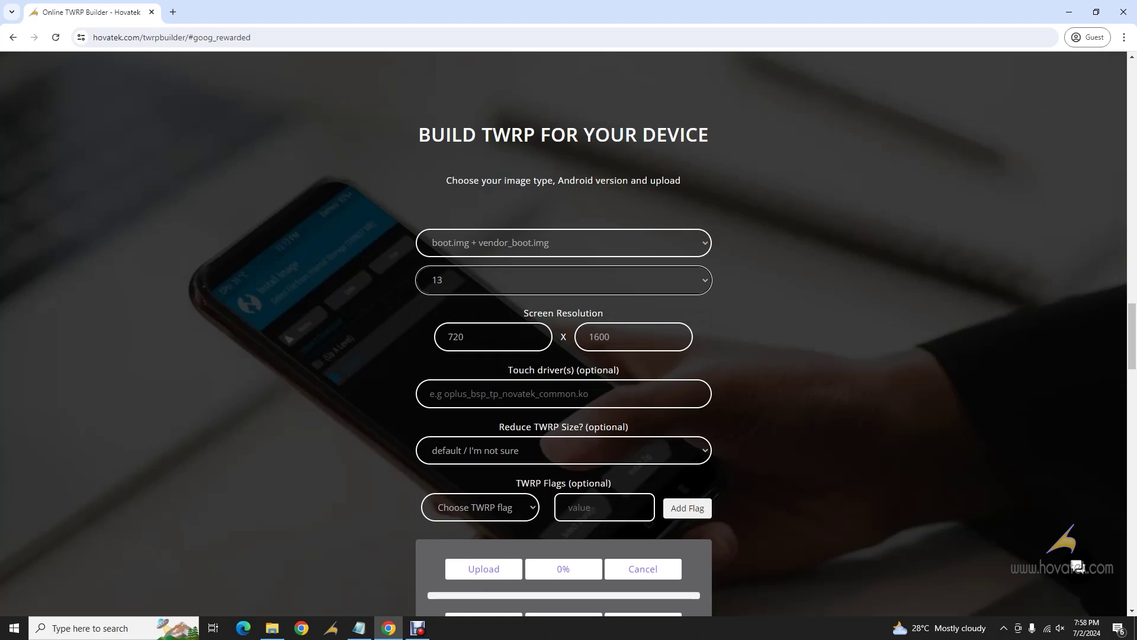
key(Tab)
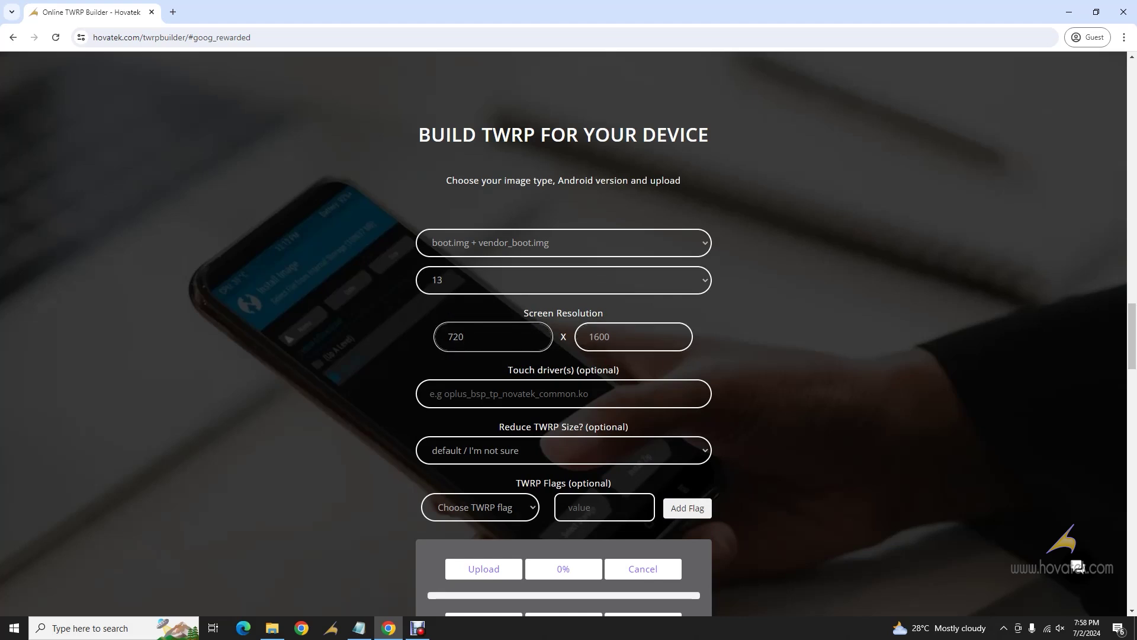
key(alt+Tab)
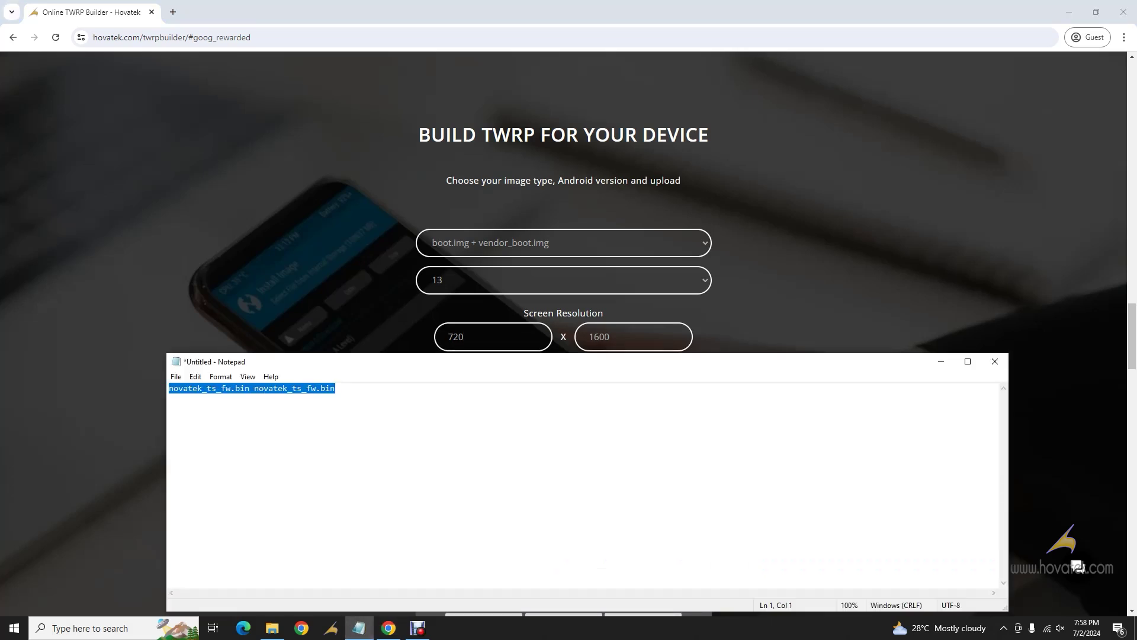
Step: Copy the first 'novatek_ts_fw.bin' from Notepad and paste it alone into the Touch driver(s) field
click(278, 388)
drag(250, 388, 169, 388)
key(ctrl+c)
drag(633, 365, 634, 492)
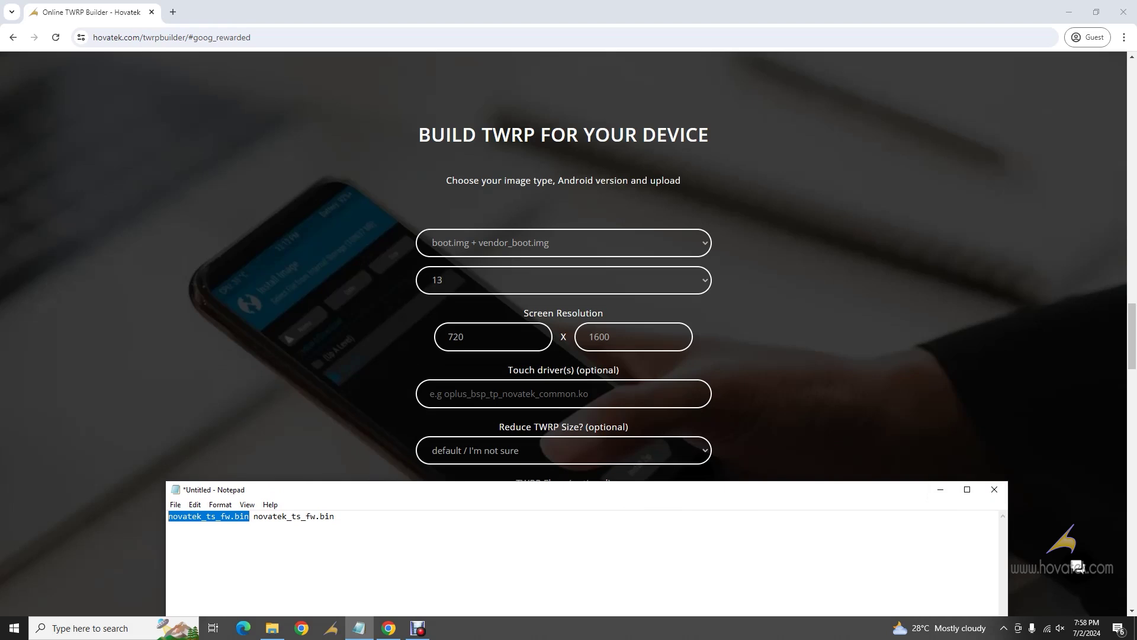
key(alt+Tab)
key(ctrl+v)
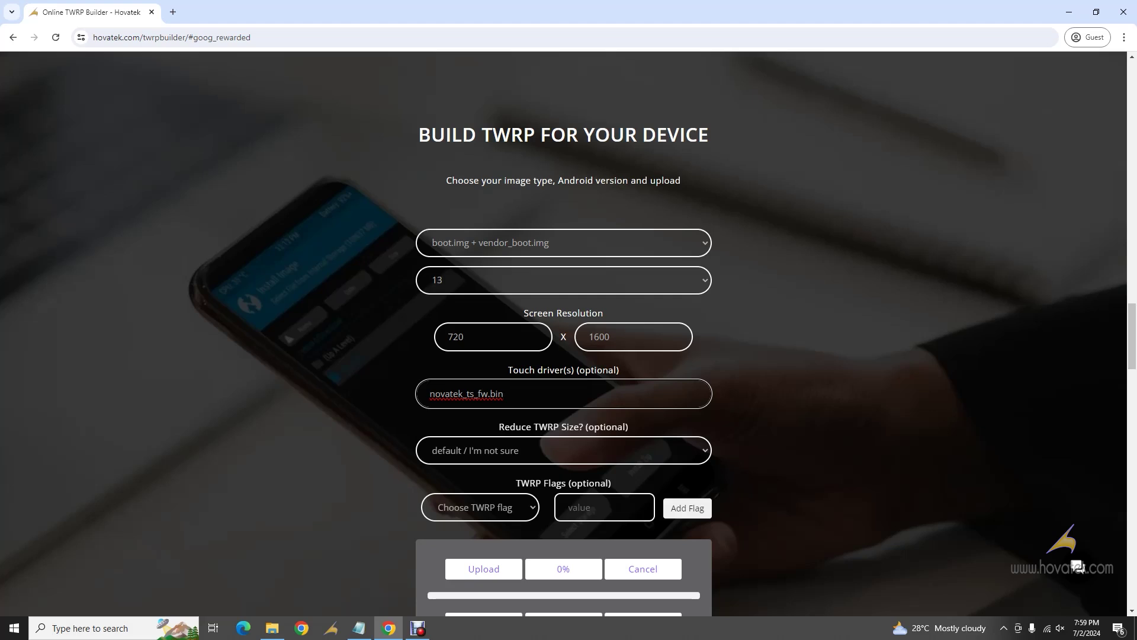
key(shift+Left)
key(shift+Left)
key(shift+Left)
key(shift+Left)
key(shift+Left)
key(shift+Left)
key(shift+Left)
key(shift+Left)
key(shift+Left)
key(shift+Left)
key(shift+Left)
key(shift+Left)
key(shift+Left)
key(shift+Left)
key(shift+Left)
key(shift+Left)
key(shift+Left)
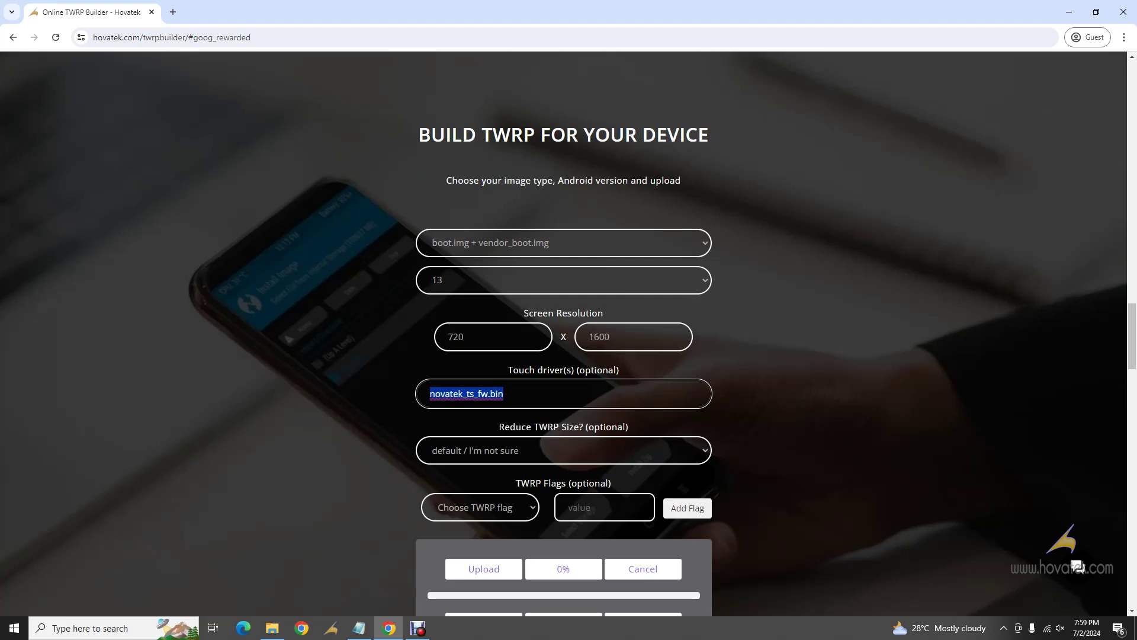
click(441, 393)
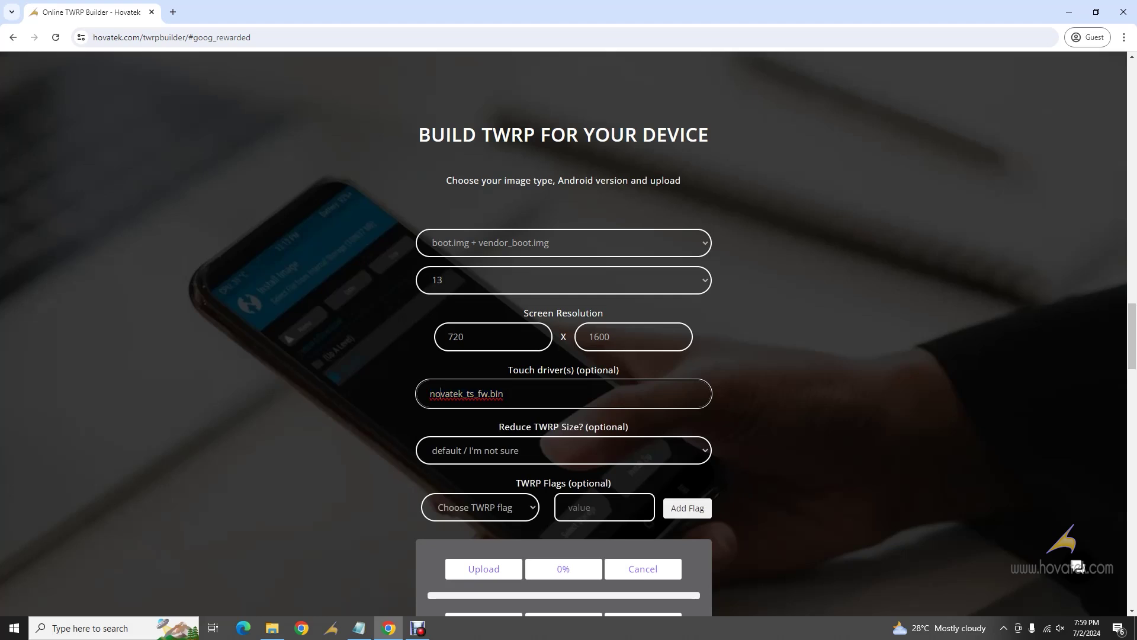
Step: Keep Reduce TWRP Size at its default option
scroll(1077, 565, down, 2)
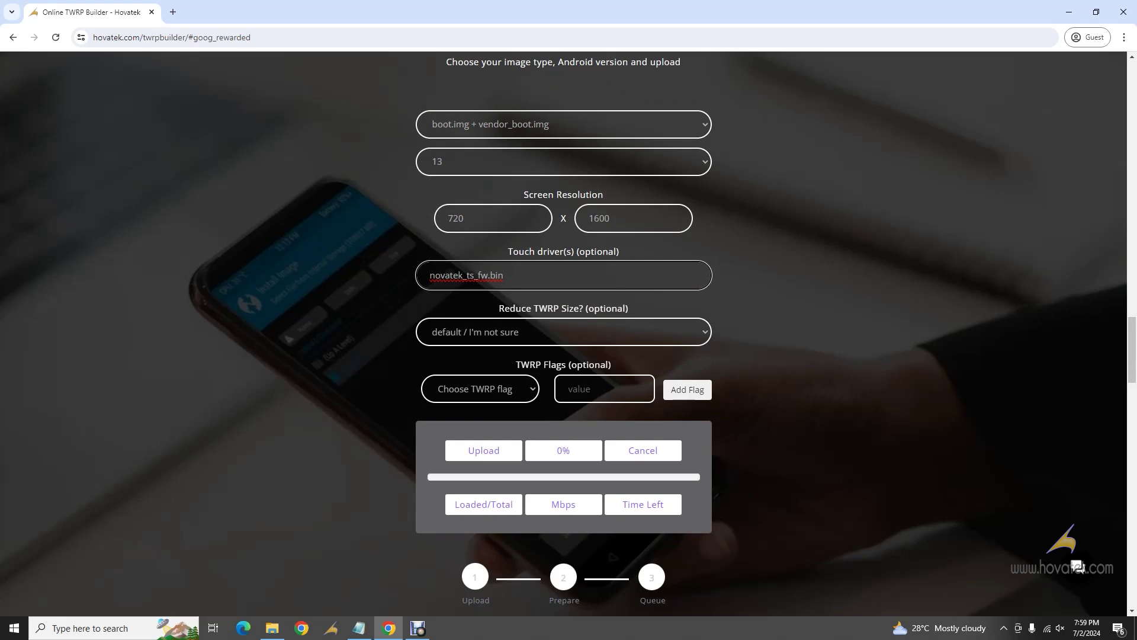
key(Tab)
key(alt+Down)
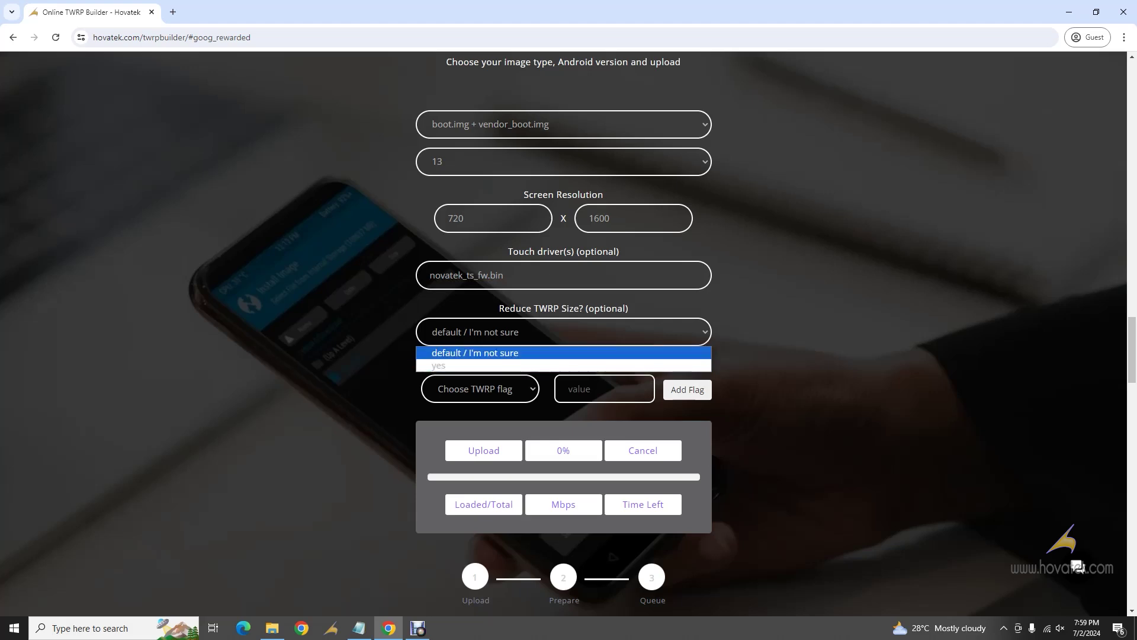
key(Return)
Step: Browse the TWRP flag list and select TW_EXCLUDE_MTP
scroll(1077, 566, down, 1)
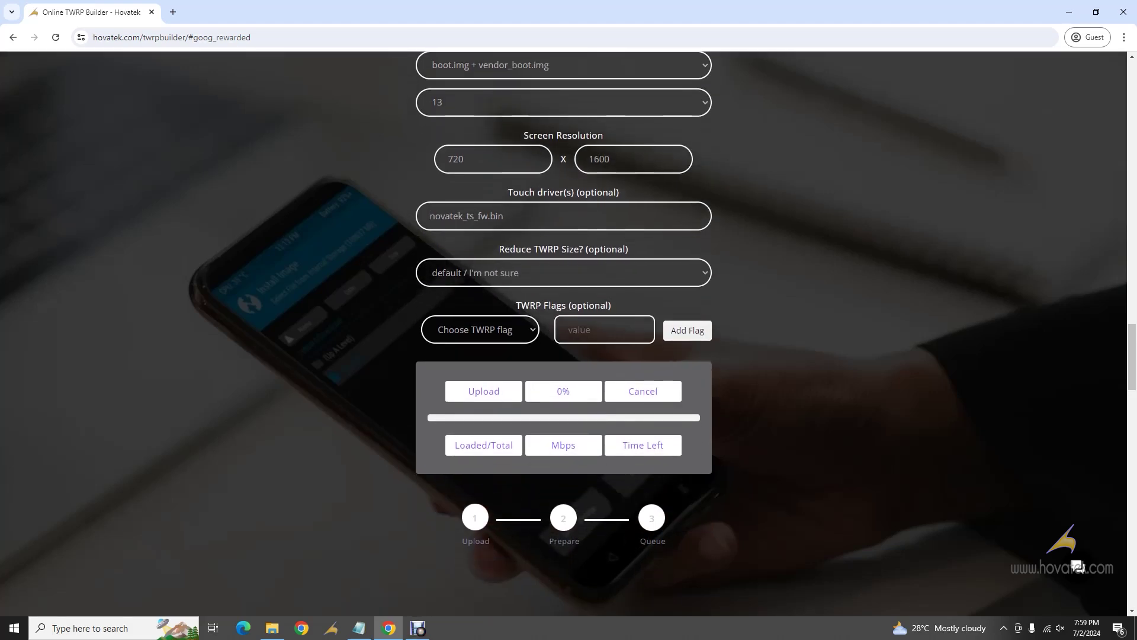
key(Tab)
key(alt+Down)
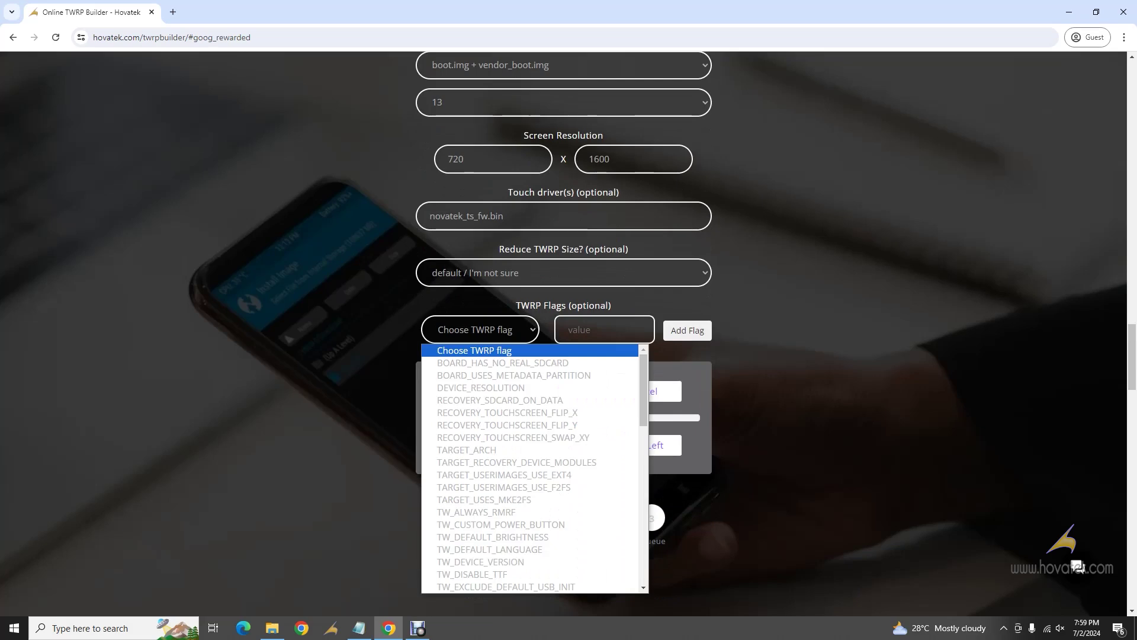
key(Down)
key(Down)
key(Down)
key(Down)
key(Down)
key(Down)
key(Down)
key(Down)
key(Down)
key(Down)
key(Down)
key(Down)
key(Down)
key(Down)
key(Down)
key(Down)
key(Down)
key(Down)
key(Down)
key(Down)
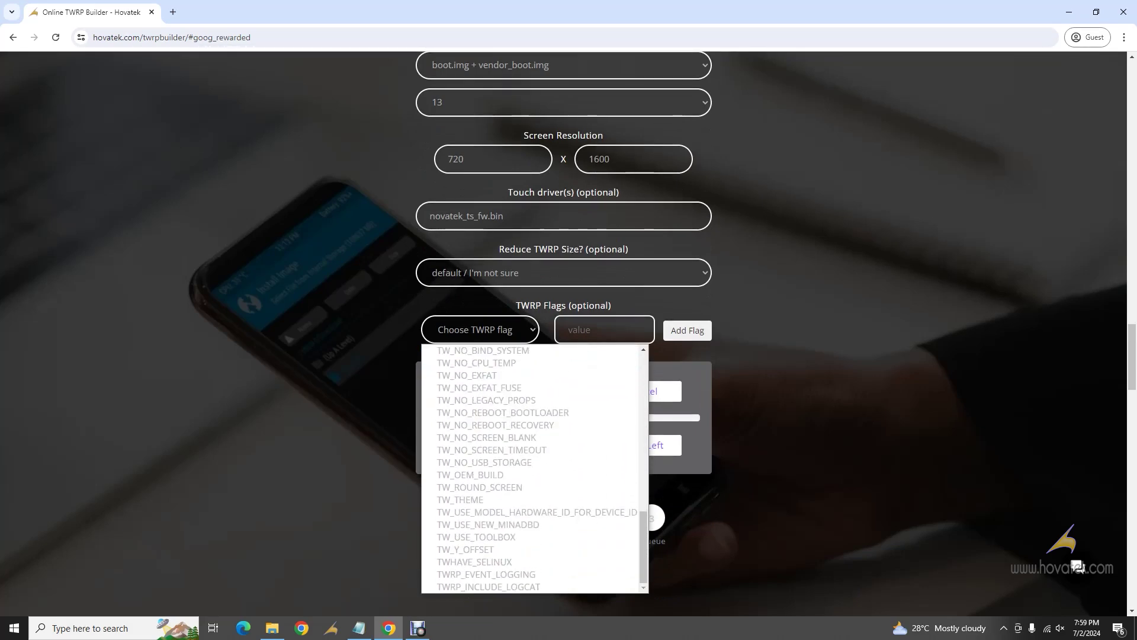
key(Up)
key(Up)
key(Up)
key(Up)
key(Up)
key(Up)
key(Up)
key(Up)
key(Up)
key(Up)
key(Up)
key(Up)
key(Up)
key(Up)
key(Up)
key(Up)
key(Up)
key(Up)
key(Up)
key(Up)
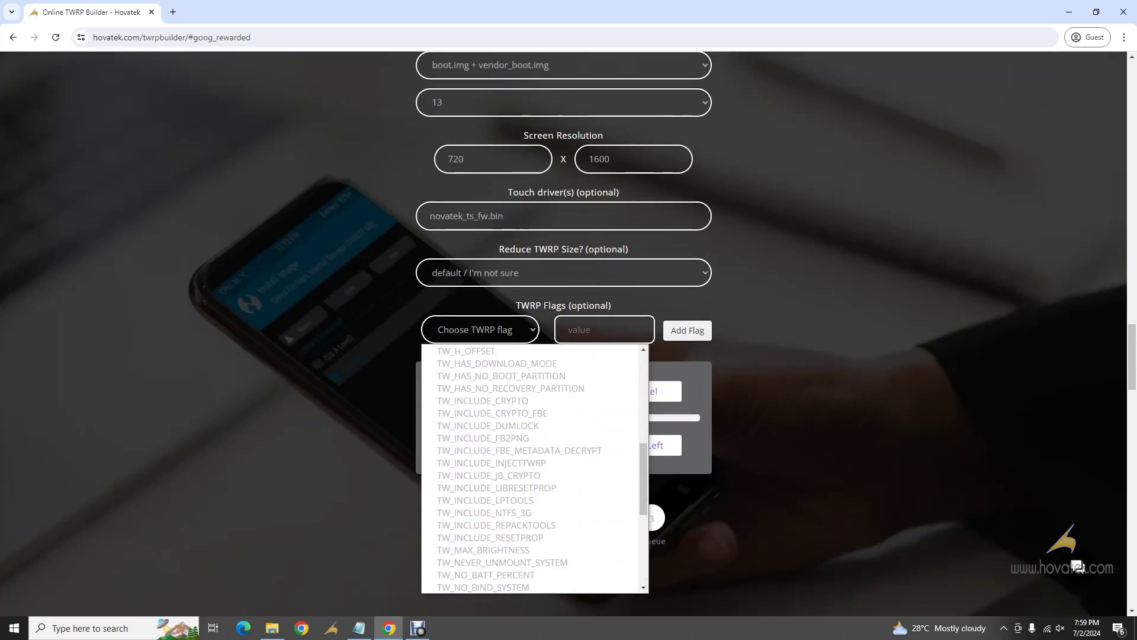
key(Up)
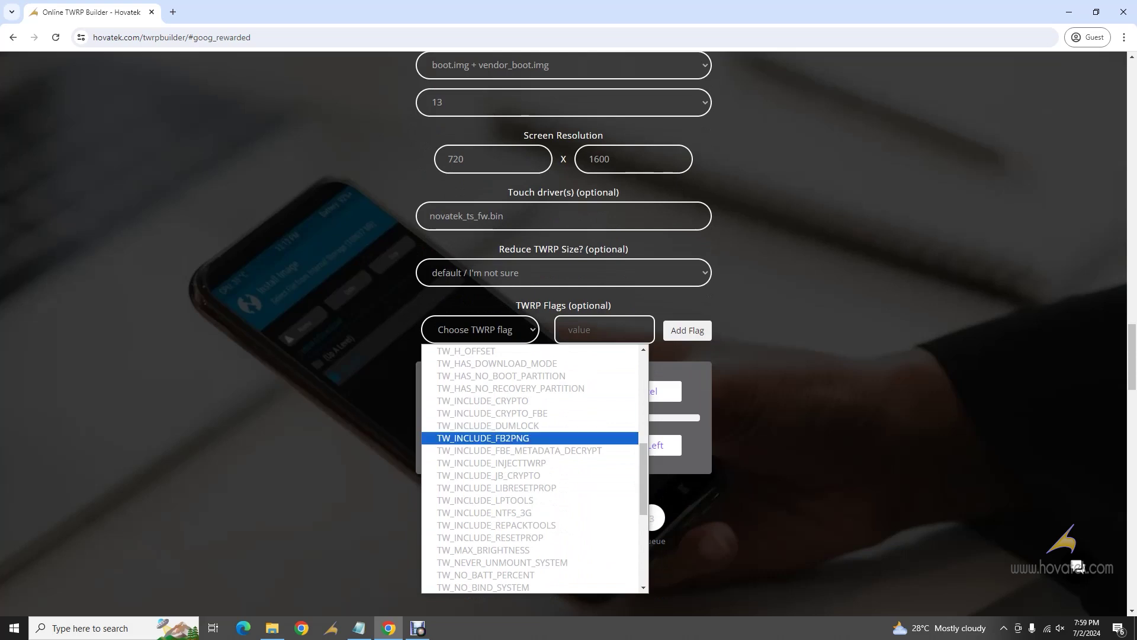
key(Up)
key(Up)
key(Up)
key(Up)
key(Up)
key(Up)
key(Up)
key(Up)
key(End)
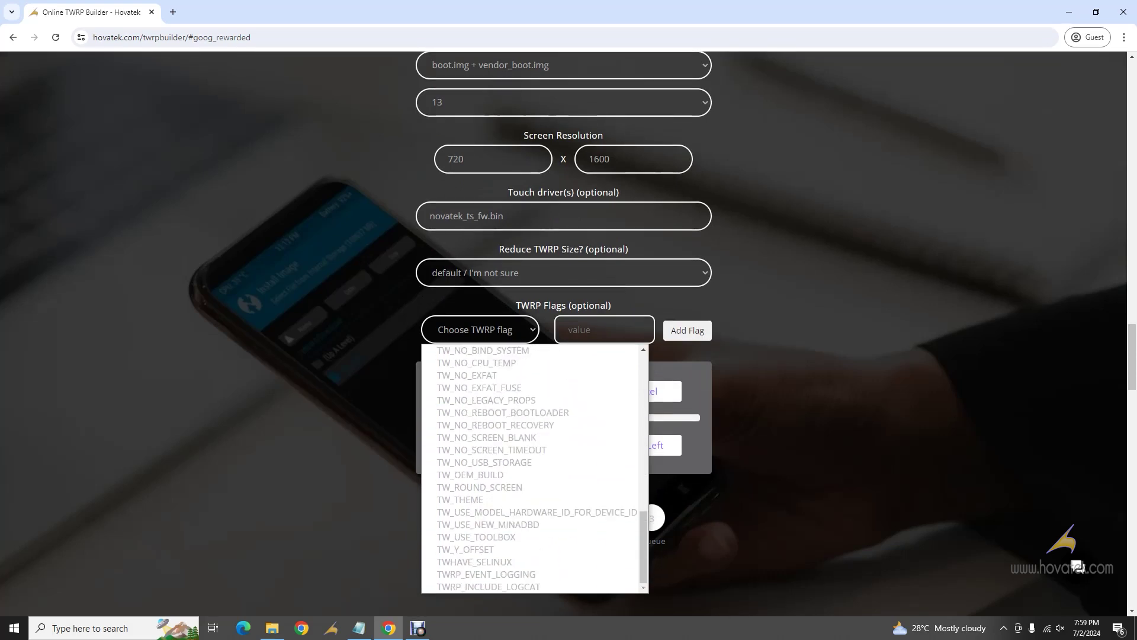
key(Up)
key(Up)
key(Up)
key(Up)
key(Up)
key(Up)
key(Up)
key(Up)
key(Up)
key(Up)
key(Up)
key(Up)
key(Up)
key(Up)
key(Up)
key(Up)
key(Up)
key(Up)
key(Up)
key(Up)
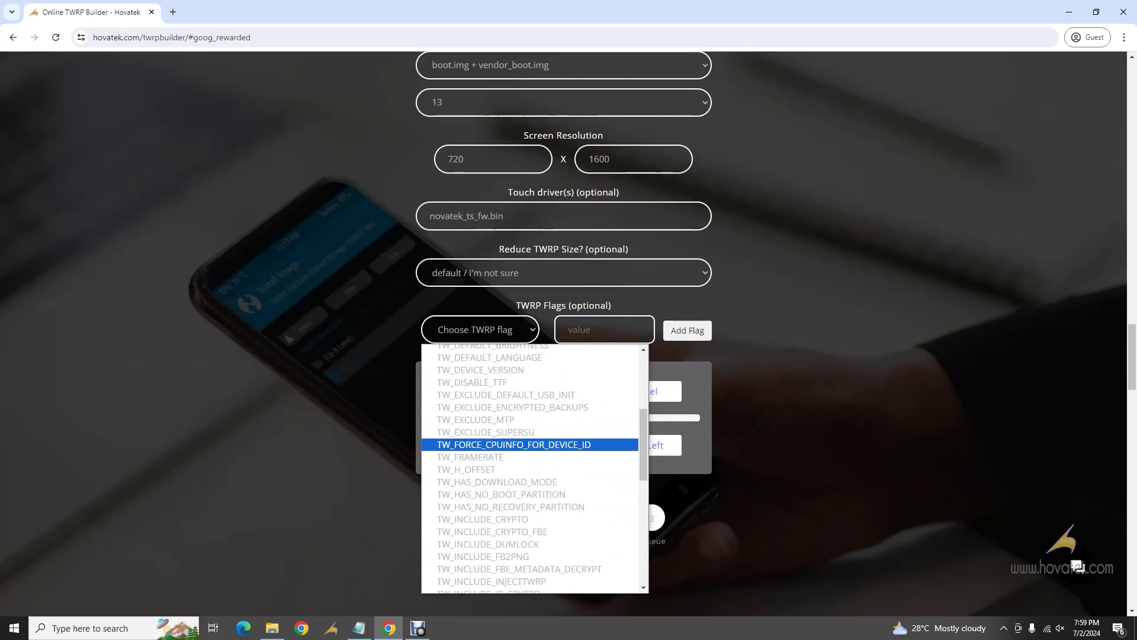
key(Up)
key(Up)
key(Up)
key(Up)
key(Up)
key(Up)
key(Up)
key(Up)
key(Up)
key(Up)
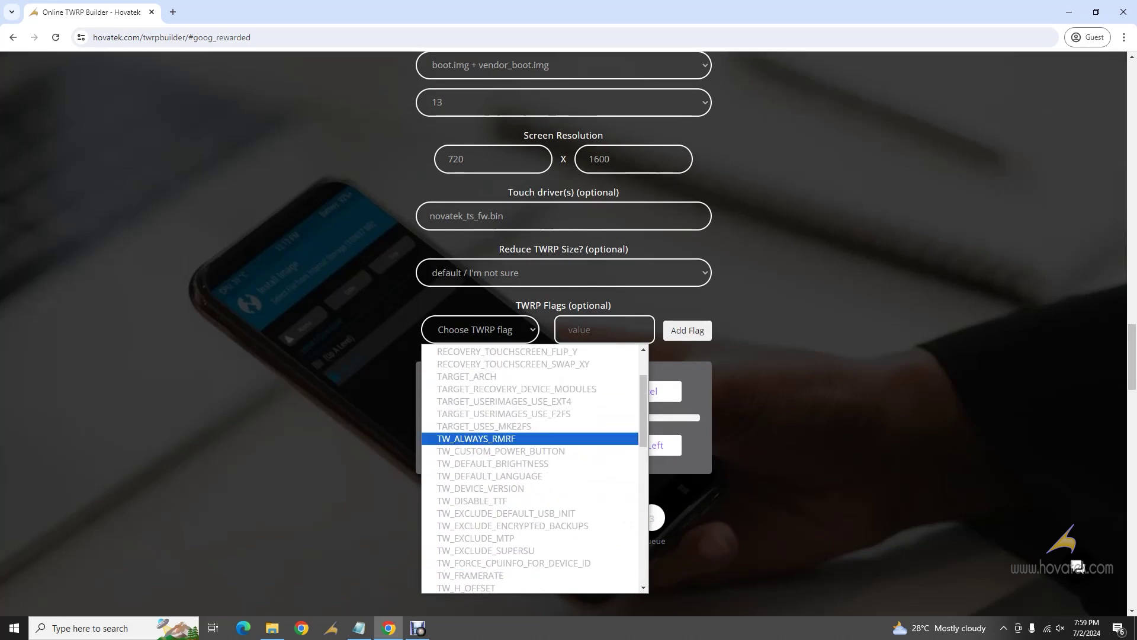
key(Down)
scroll(1078, 566, up, 2)
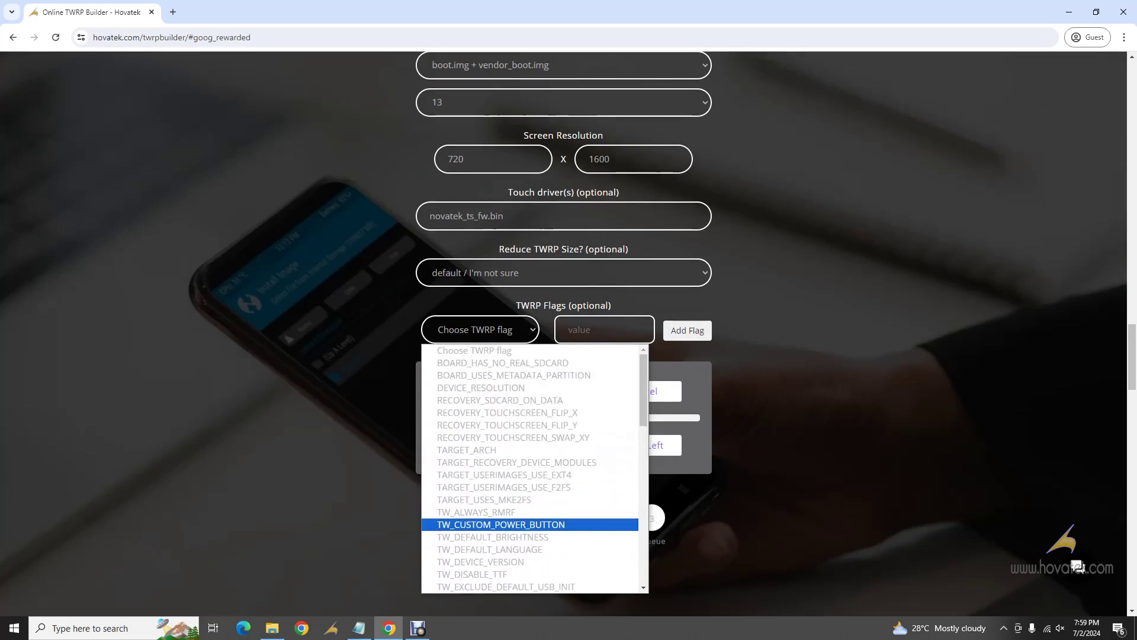
scroll(1078, 566, down, 3)
scroll(1078, 566, down, 8)
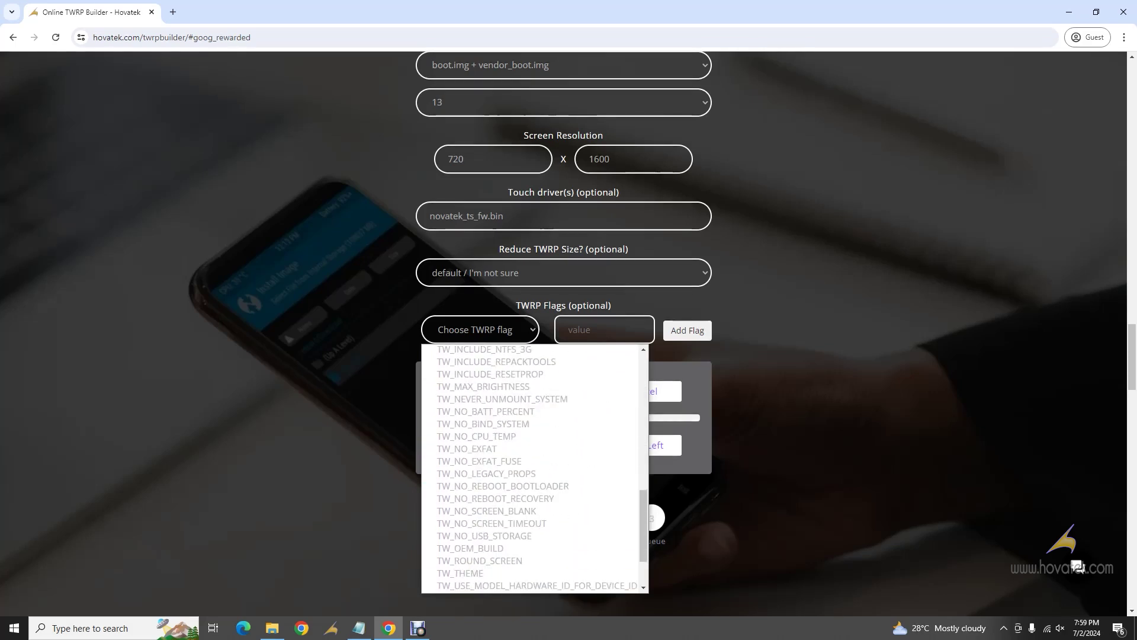
scroll(1078, 565, up, 3)
key(Down)
key(Down)
key(Down)
key(Down)
key(Down)
key(Down)
key(Down)
key(Down)
key(Down)
key(Down)
key(Down)
key(Down)
key(Down)
key(Down)
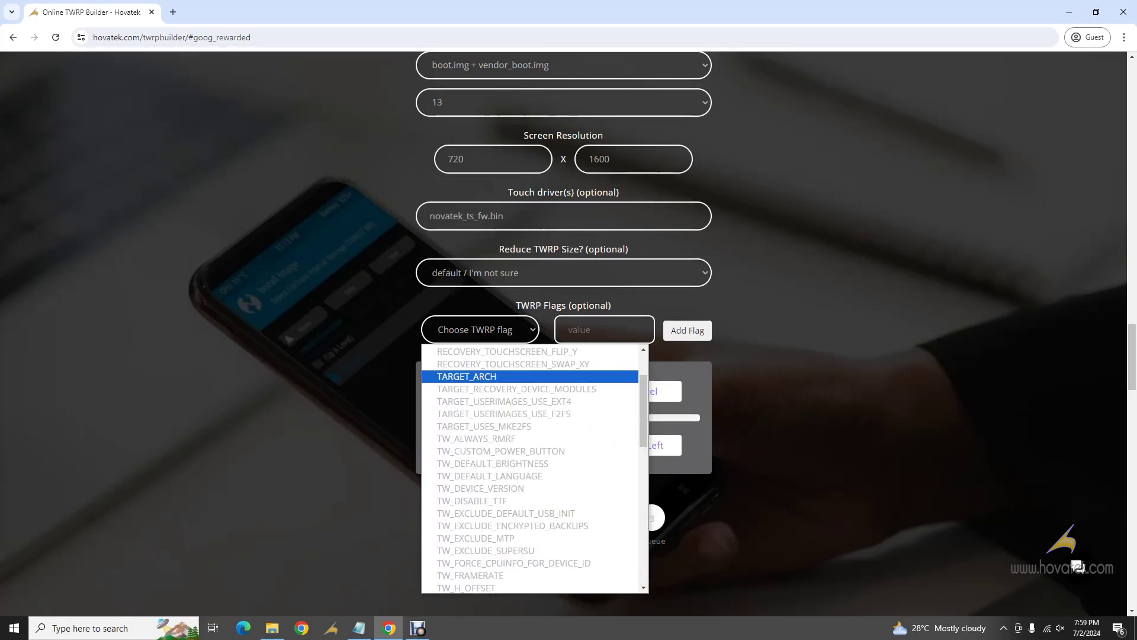
key(Return)
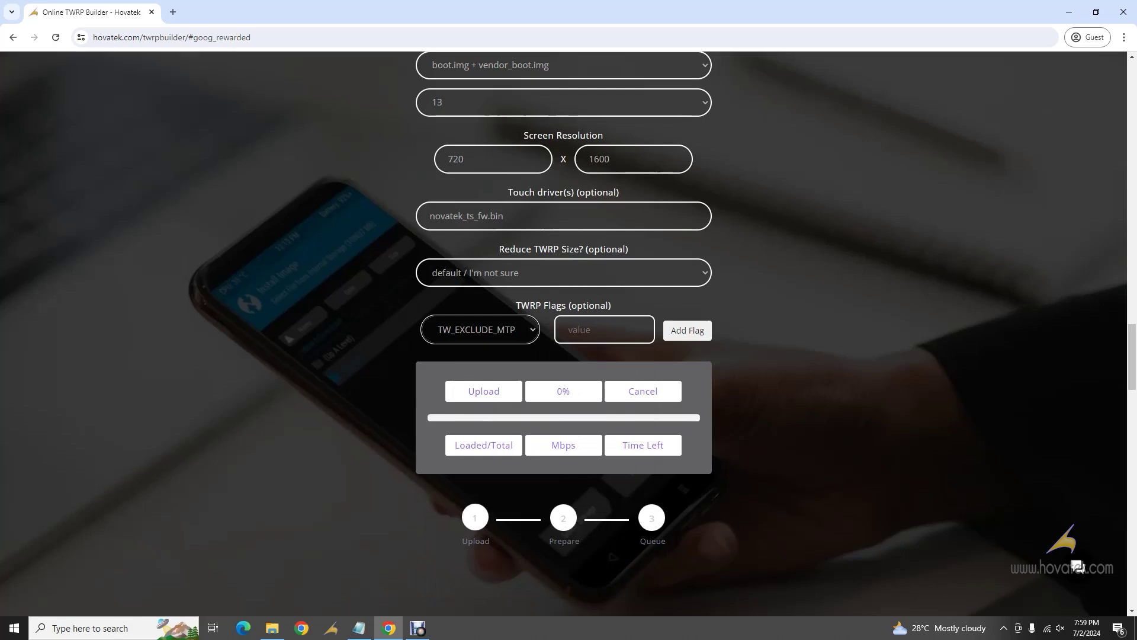
Step: Add the flag TW_EXCLUDE_MTP := false
key(Tab)
text(false)
key(Tab)
key(Return)
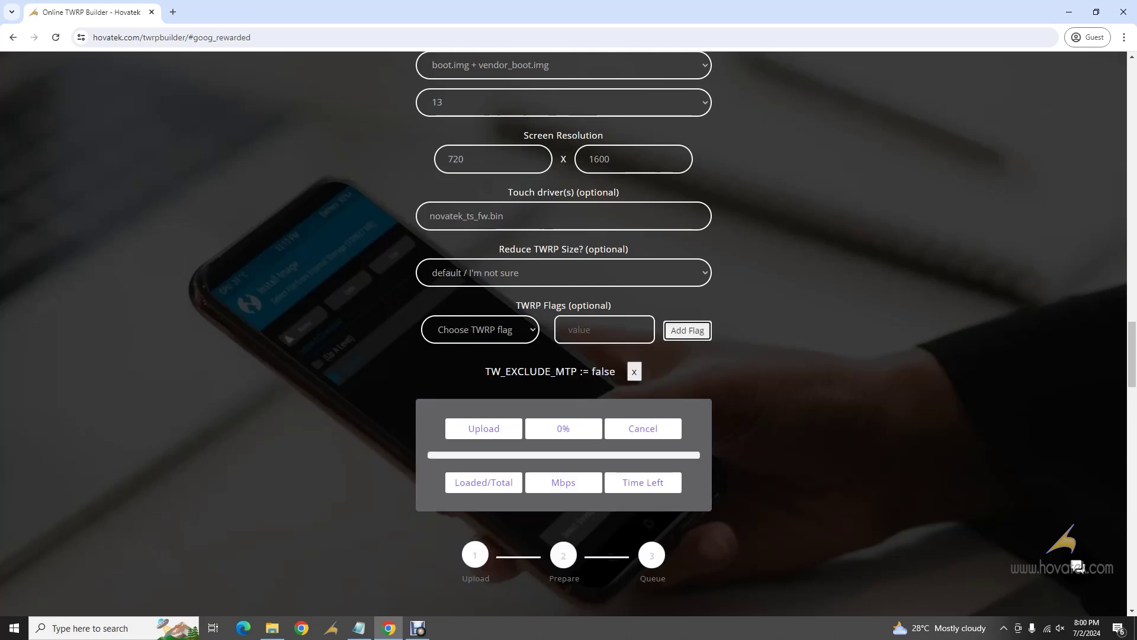
Step: Add TW_ALWAYS_RMRF := true as a second flag, then remove it again
key(shift+Tab)
key(shift+Tab)
key(alt+Down)
key(Down)
key(Down)
key(Down)
key(Down)
key(Down)
key(Down)
key(Down)
key(Down)
key(Return)
key(alt+Down)
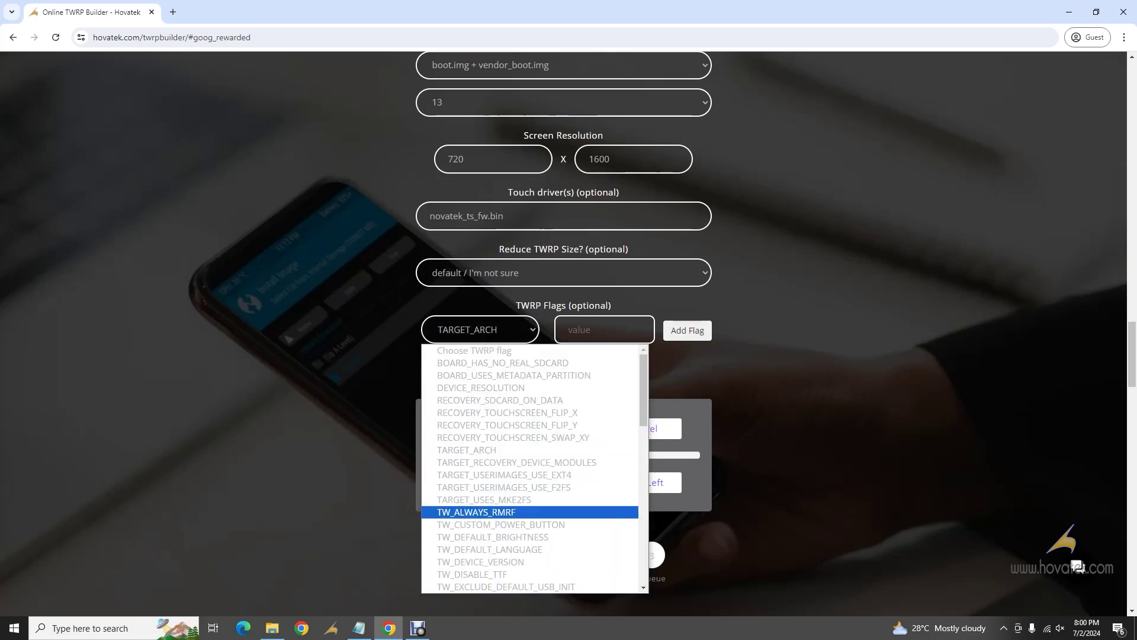
key(Return)
key(Tab)
text(true)
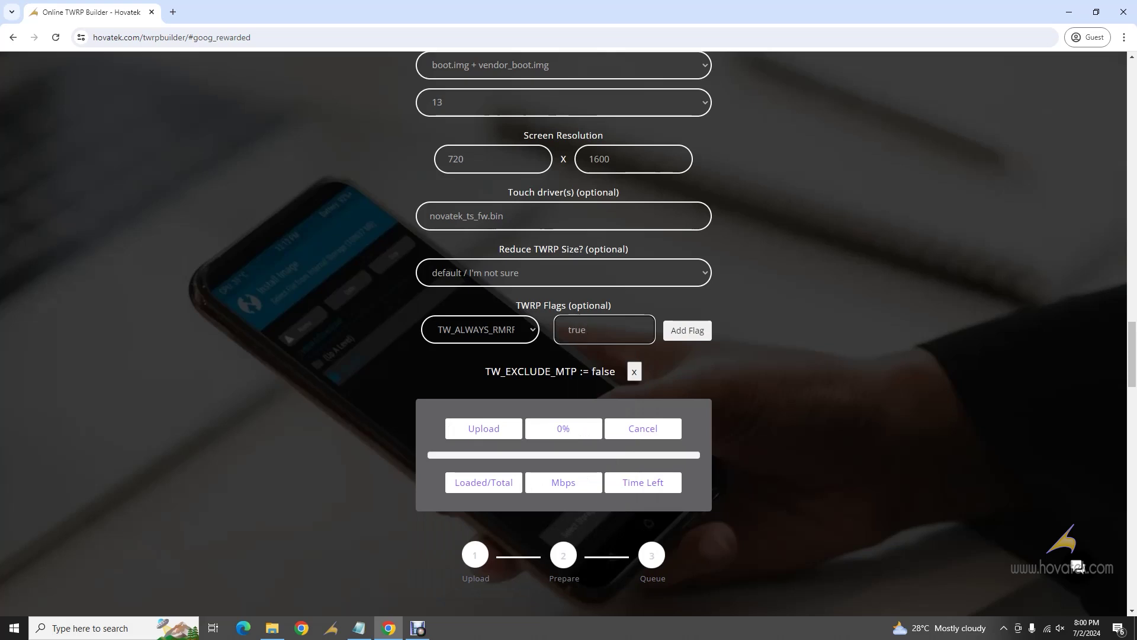
key(Tab)
key(Return)
key(Tab)
key(Tab)
key(Return)
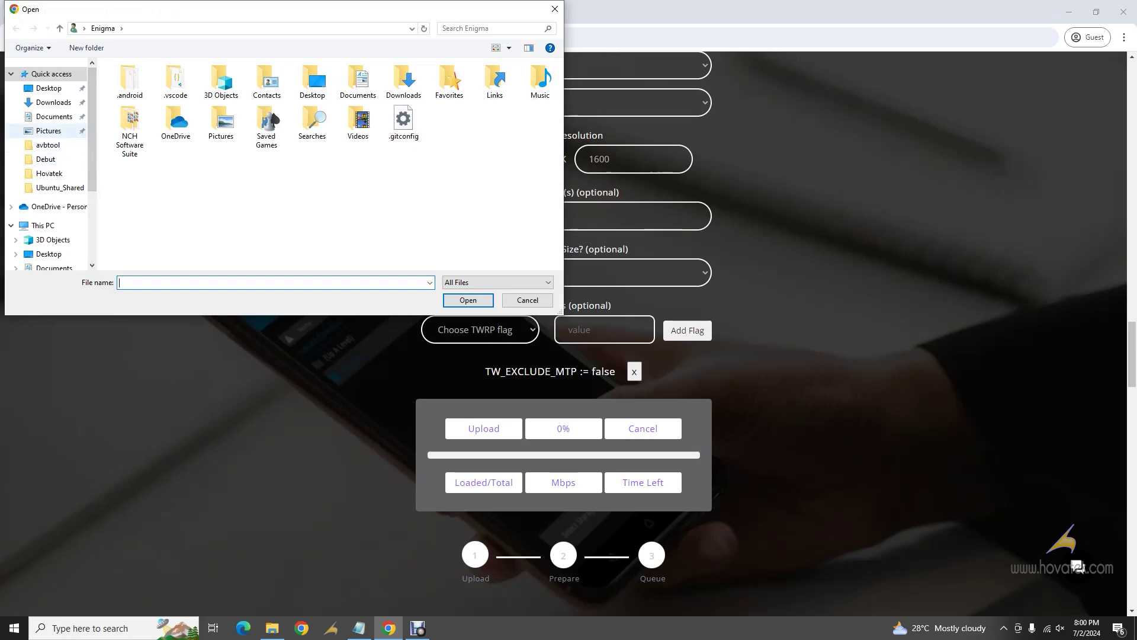
Step: Select boot, patch and vendor_boot from Desktop > twrp and upload the three files
click(48, 87)
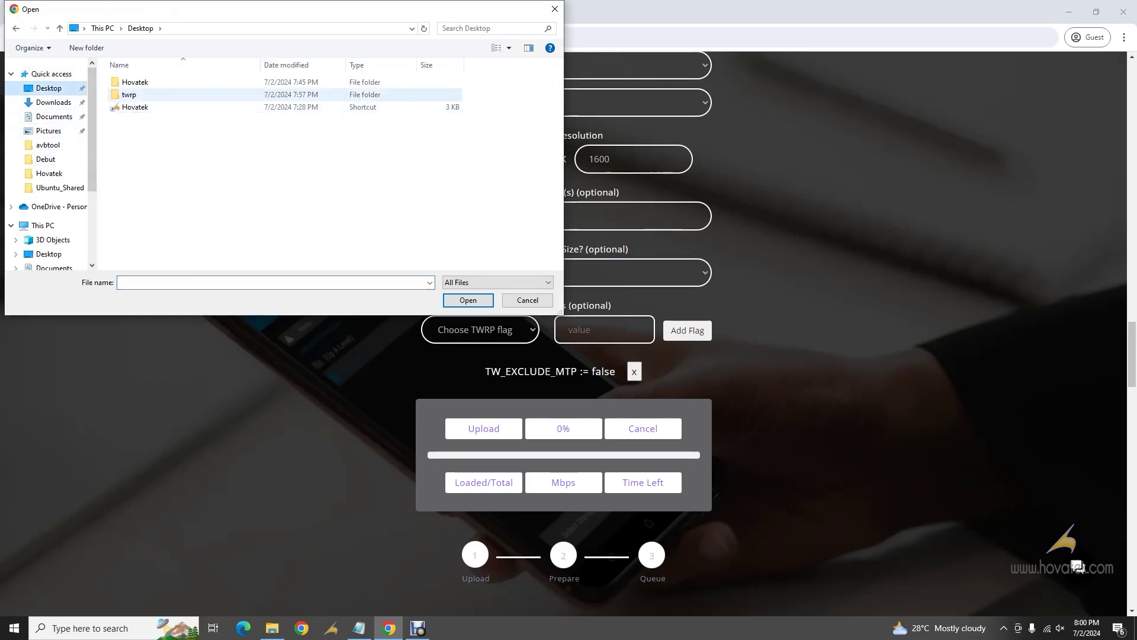
double_click(129, 94)
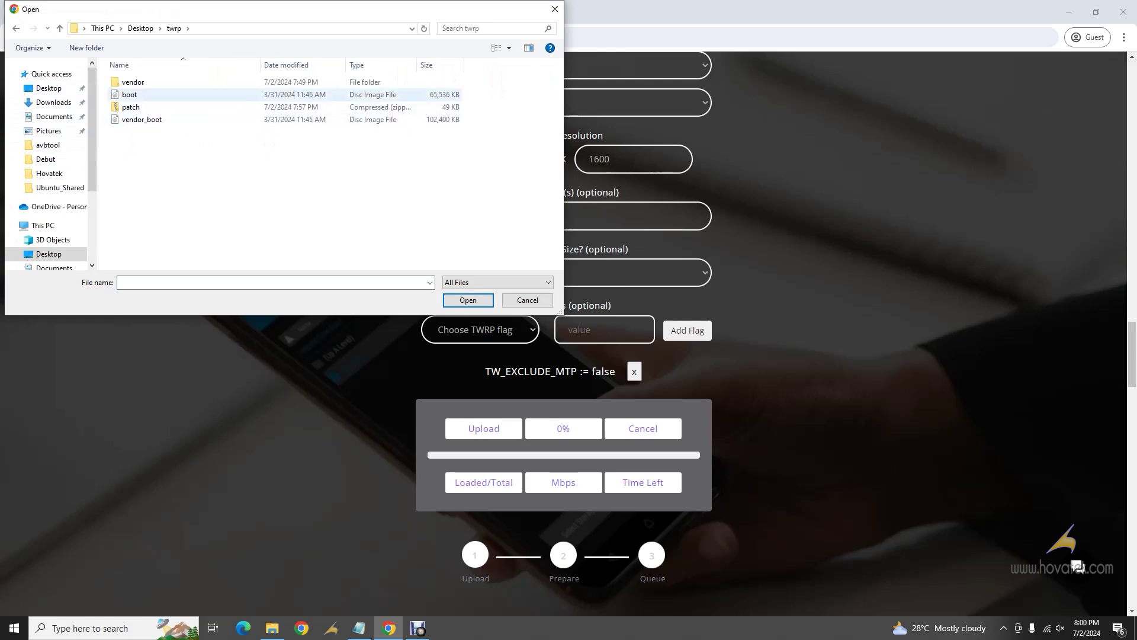
click(129, 95)
key(shift+Down)
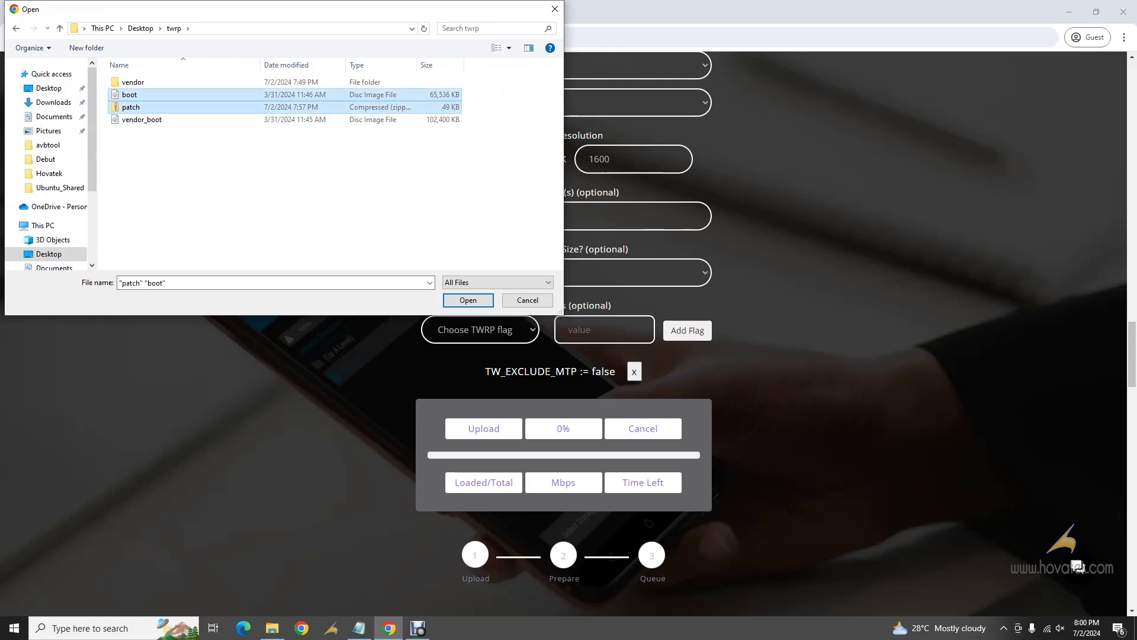
key(shift+Down)
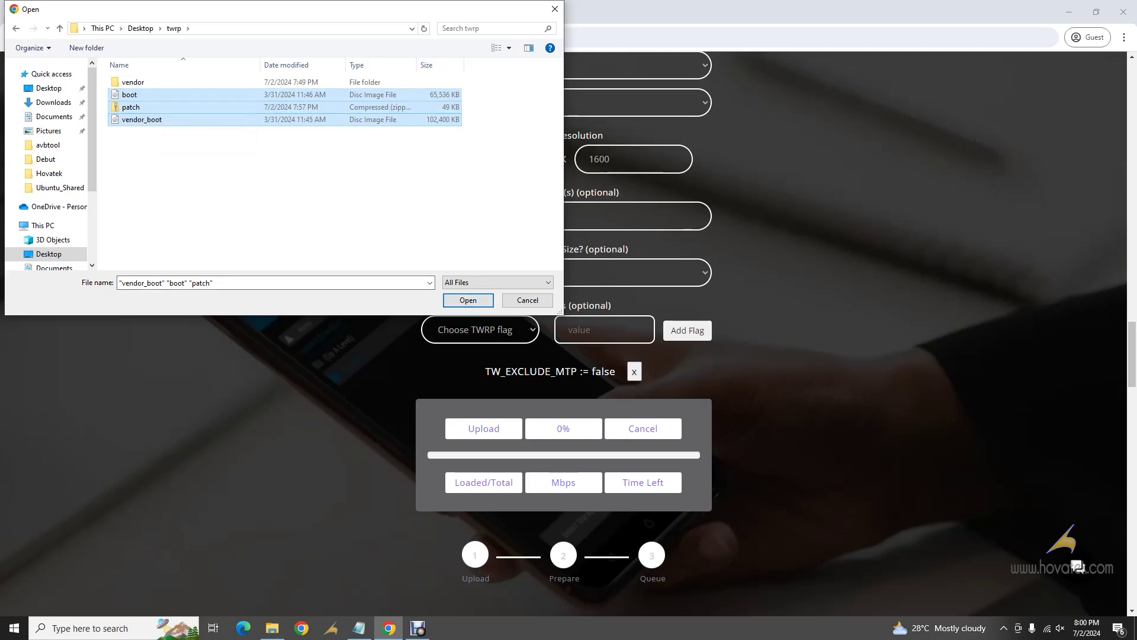
click(468, 300)
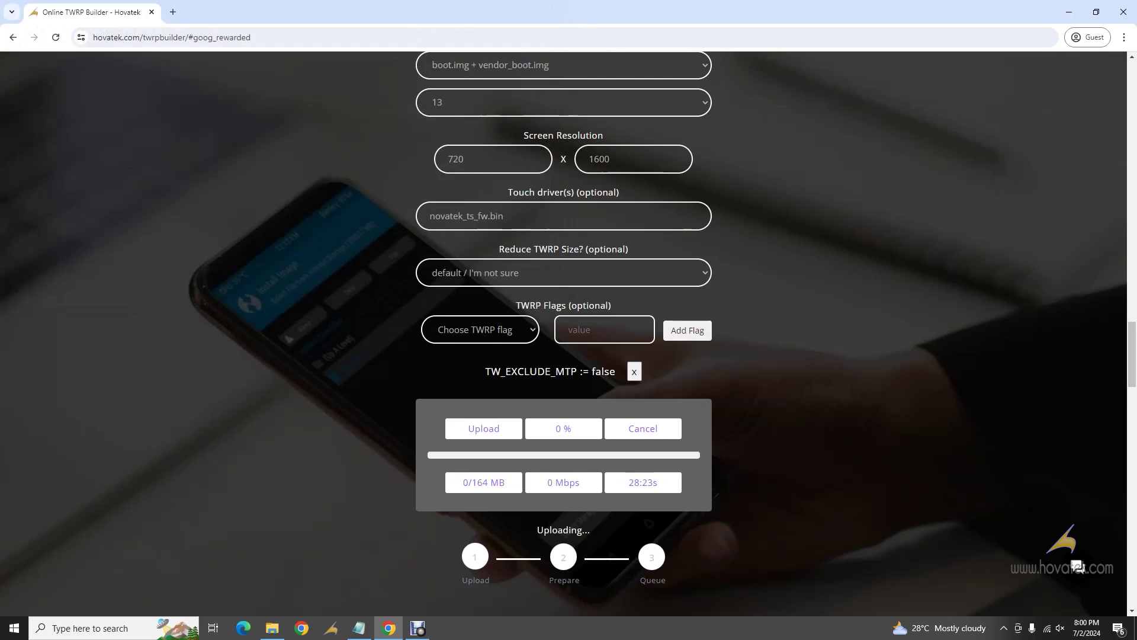
Step: Scroll down while the 164 MB upload finishes and a Work ID is issued
scroll(1077, 566, down, 2)
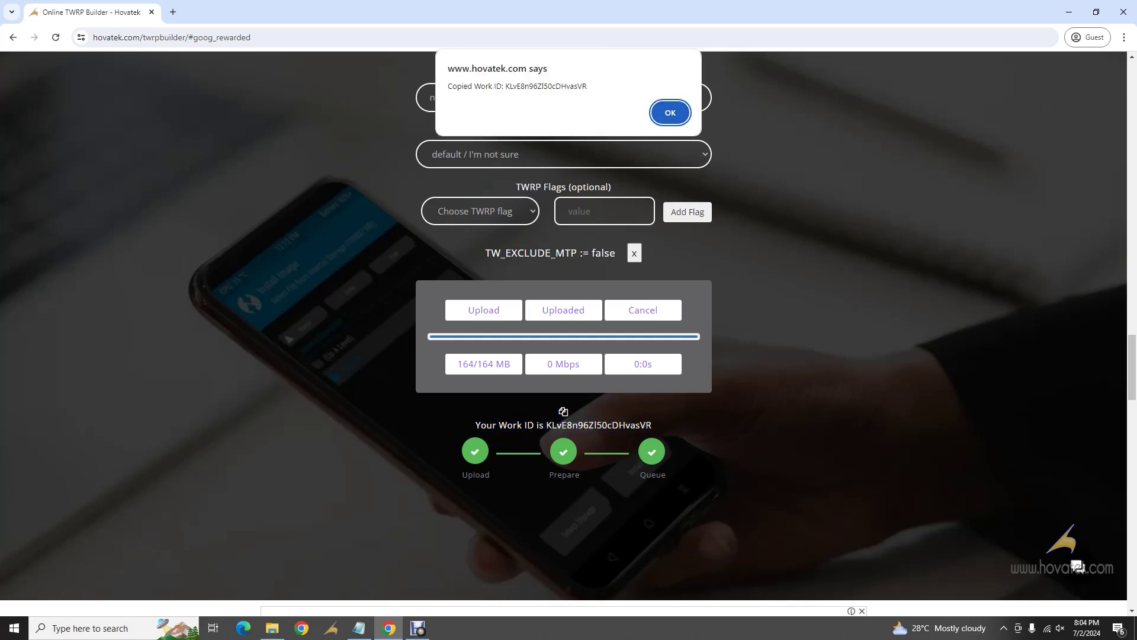
Step: Close the Work ID copied alert and scroll down to the Track your build progress section
key(Return)
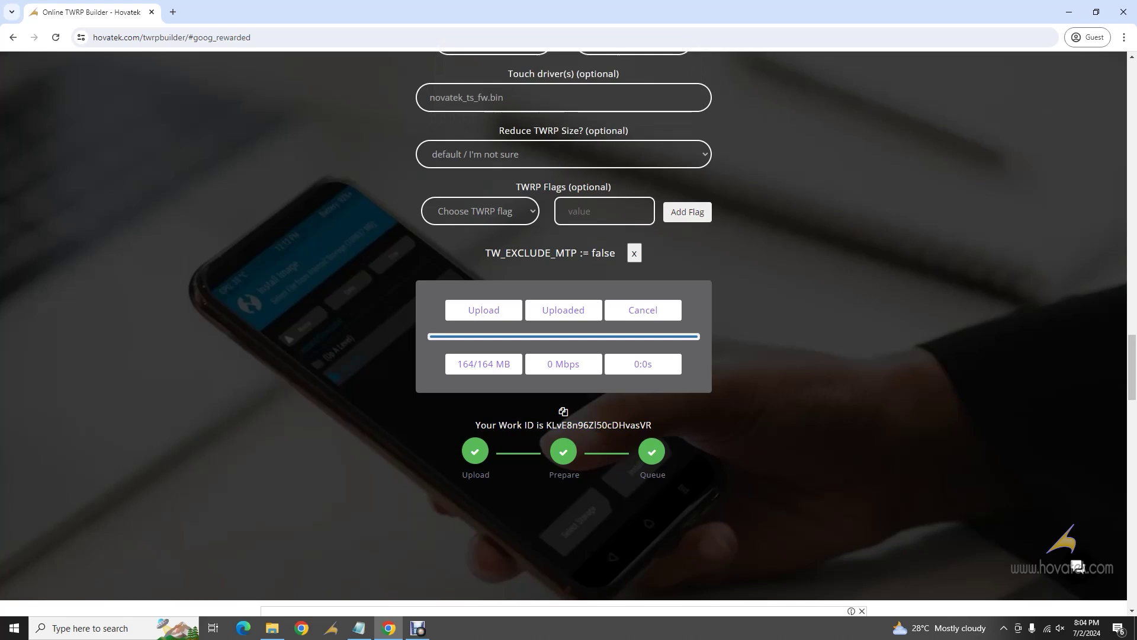
scroll(563, 334, down, 6)
scroll(563, 334, down, 2)
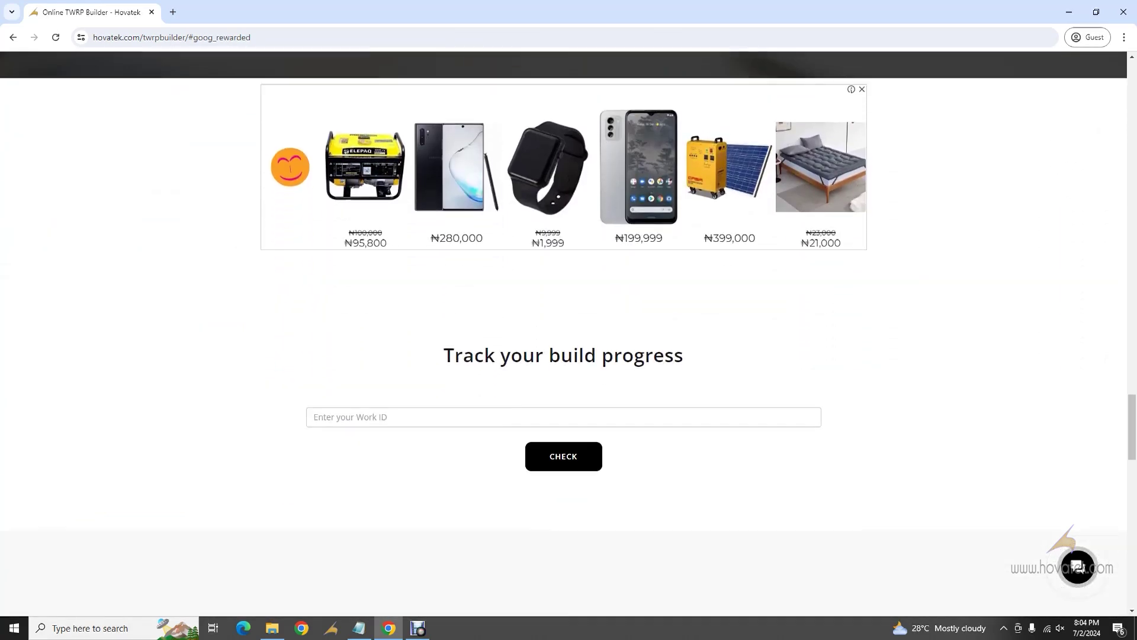
Step: Paste the copied Work ID into the tracker and check it, showing number 1 on the queue
drag(445, 343, 685, 345)
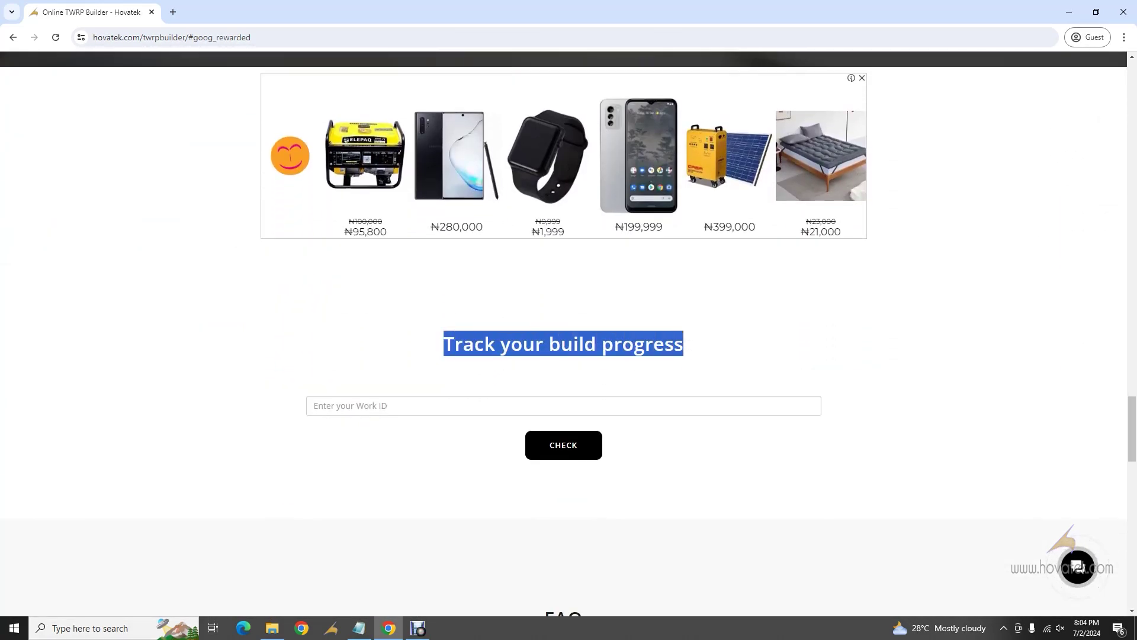
click(685, 344)
click(355, 406)
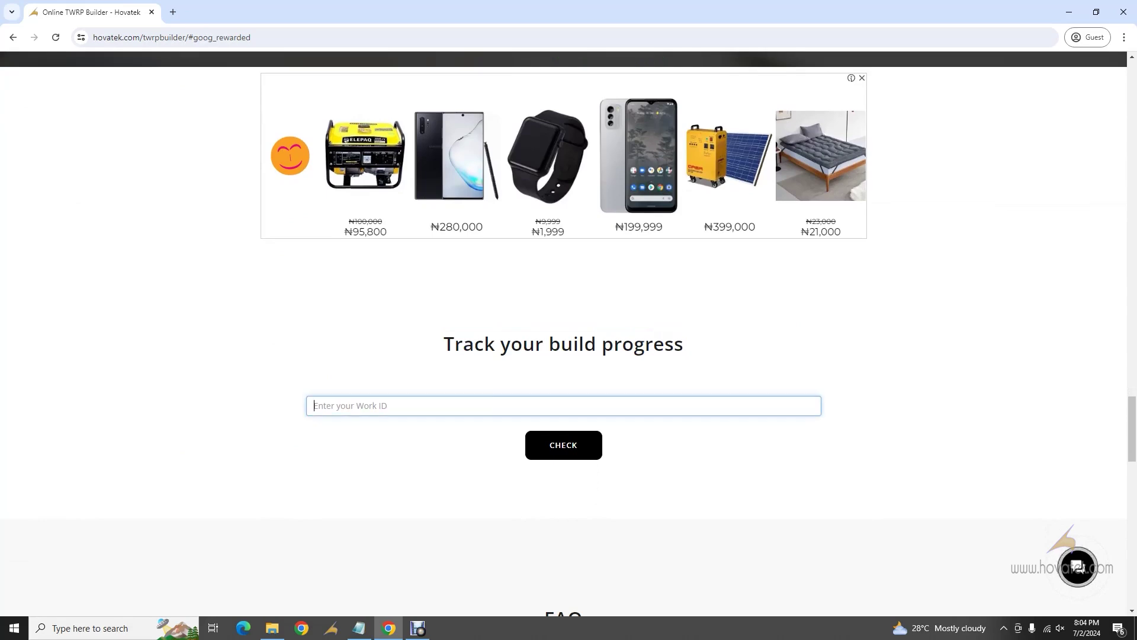
right_click(355, 407)
click(374, 275)
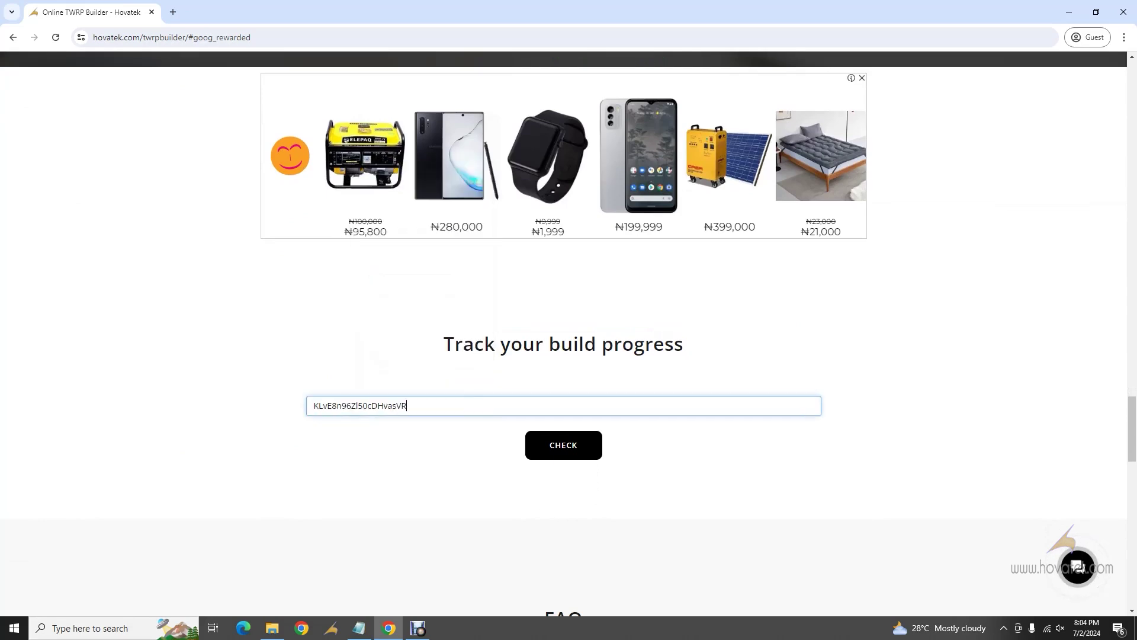
click(563, 445)
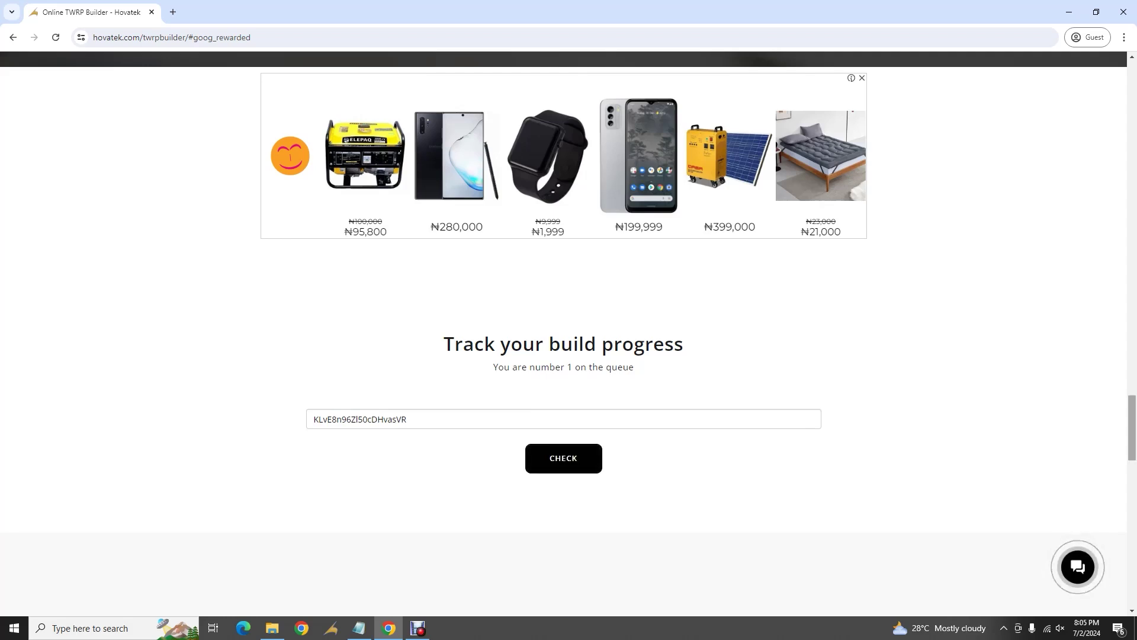
Step: Scroll through the FAQ and back up to the tracker, now reporting the TWRP is building
scroll(563, 331, down, 4)
scroll(563, 332, down, 1)
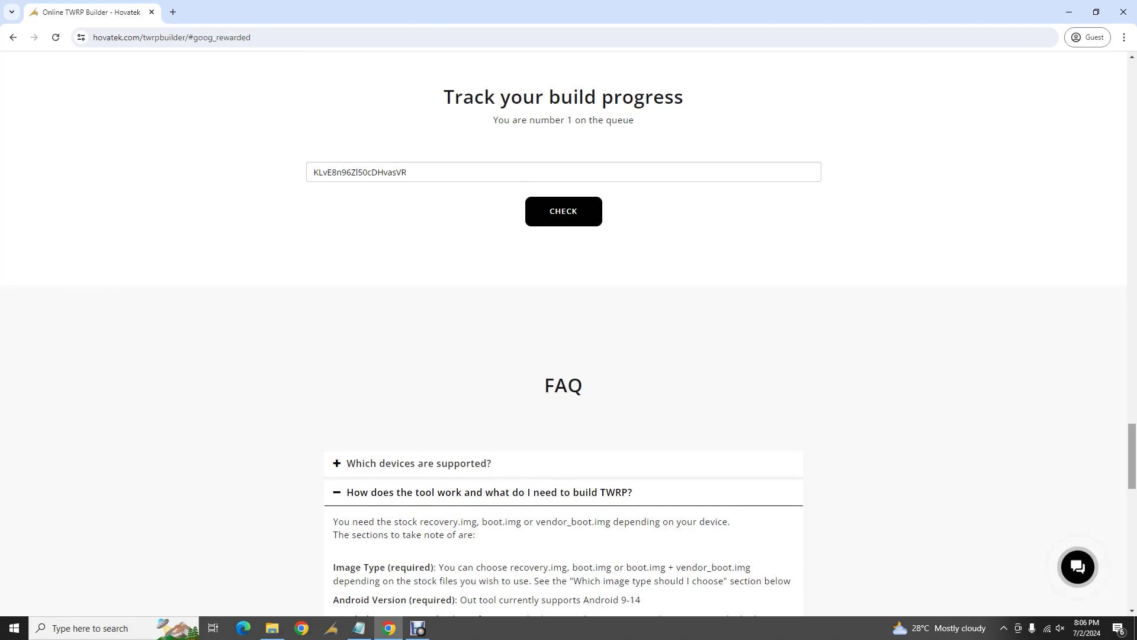
scroll(563, 331, down, 12)
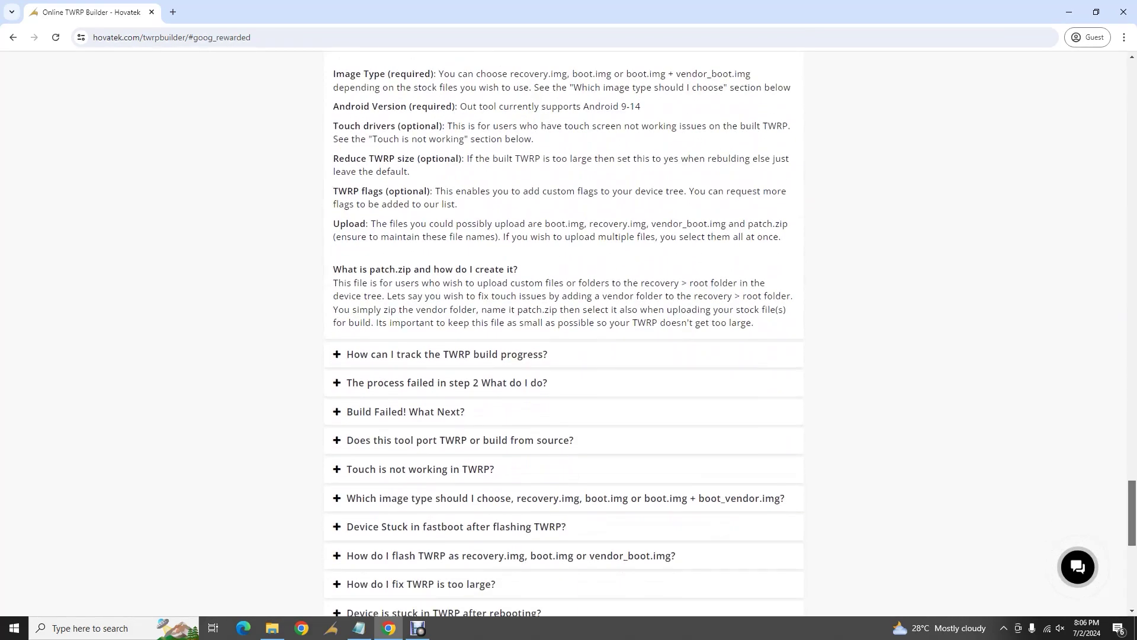
scroll(564, 332, up, 15)
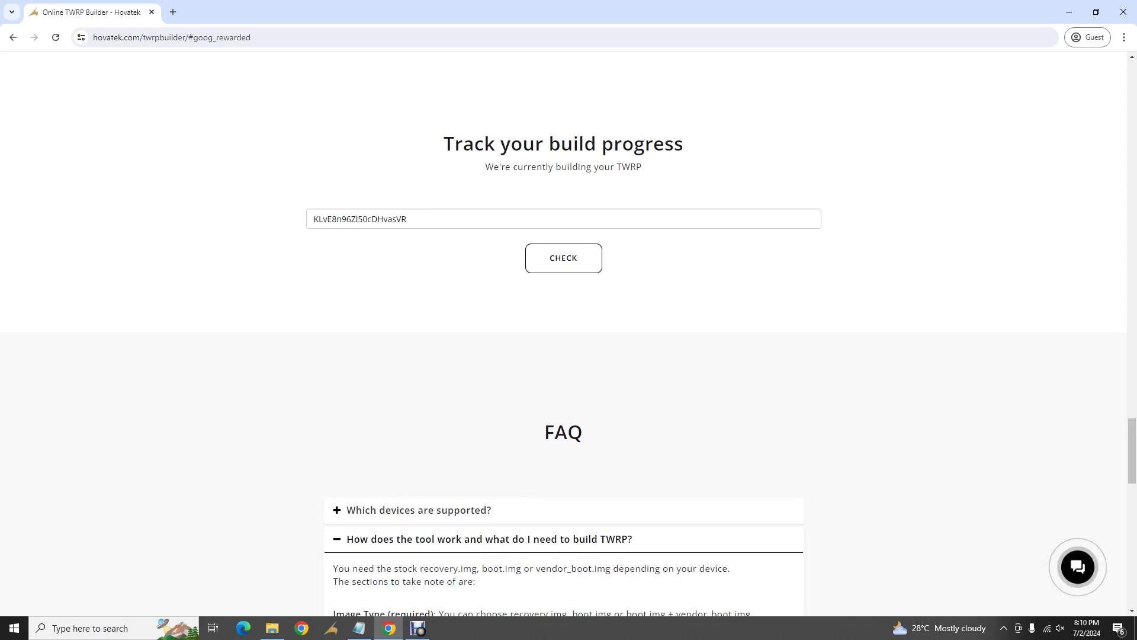
Step: Highlight and deselect the building status message while waiting for 'Build was successful!'
drag(485, 167, 642, 166)
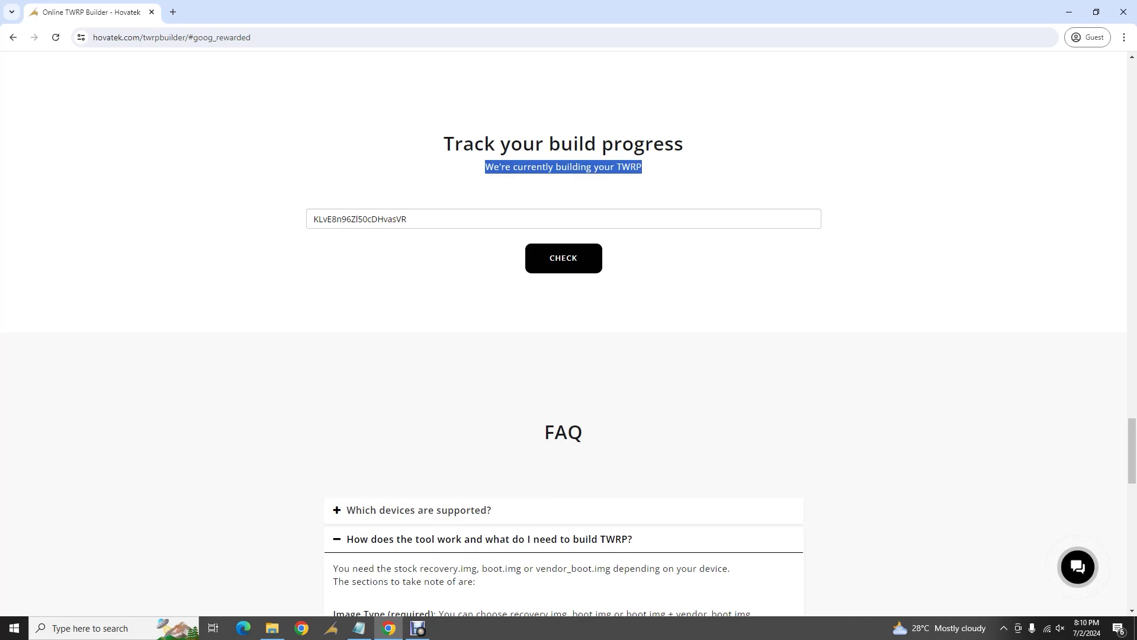
click(642, 167)
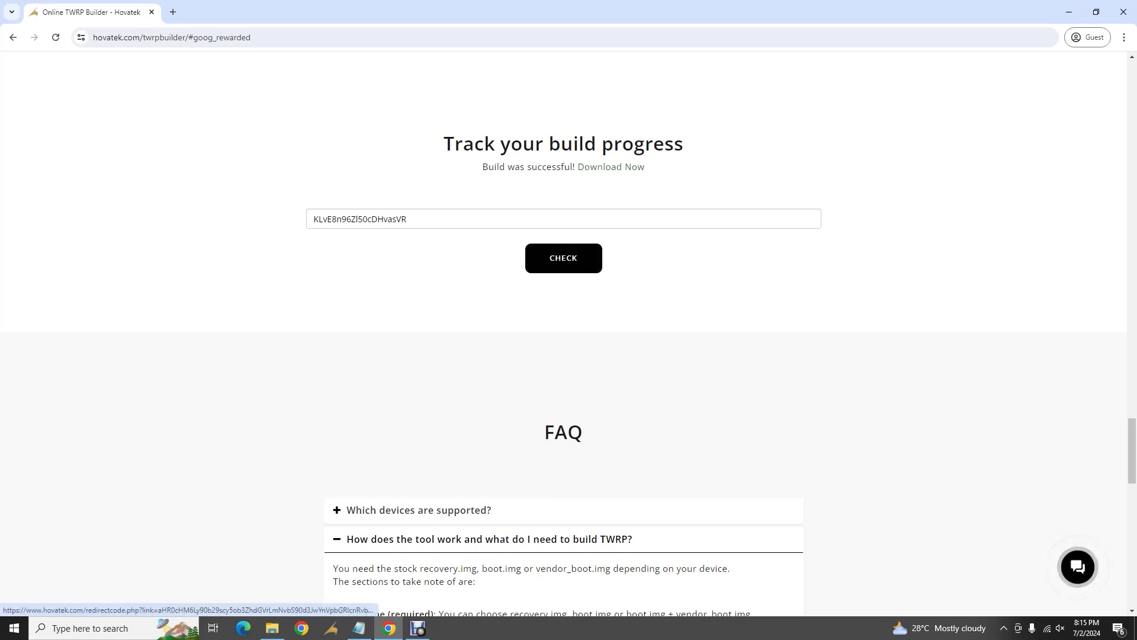
Step: Try Download Now, return to the builder, and re-check the pasted Work ID
click(610, 166)
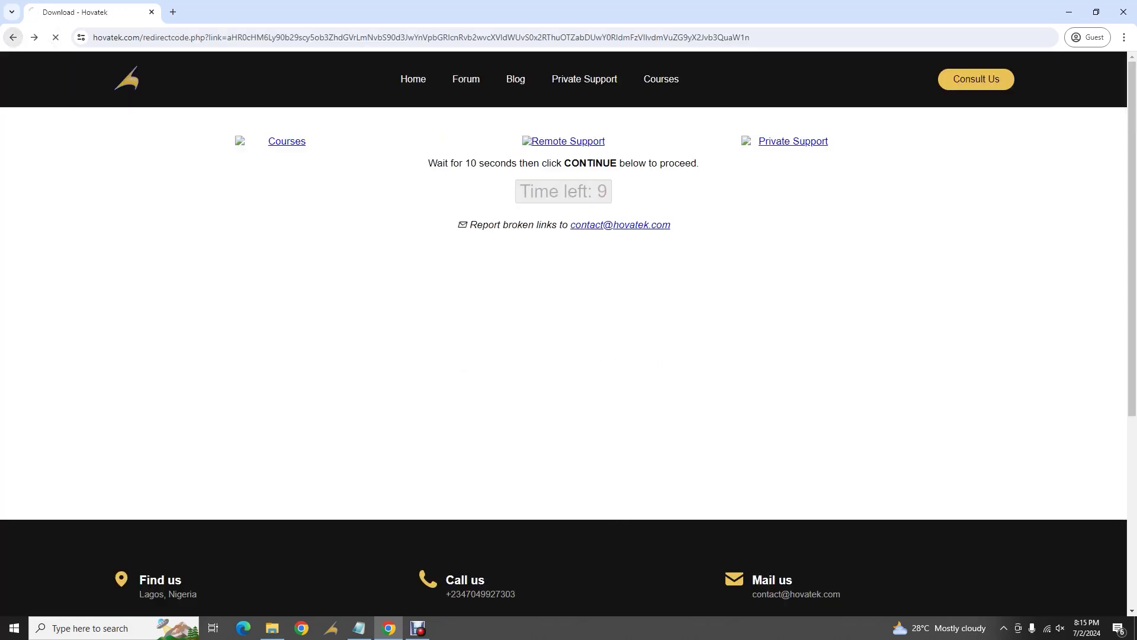
click(13, 38)
click(314, 206)
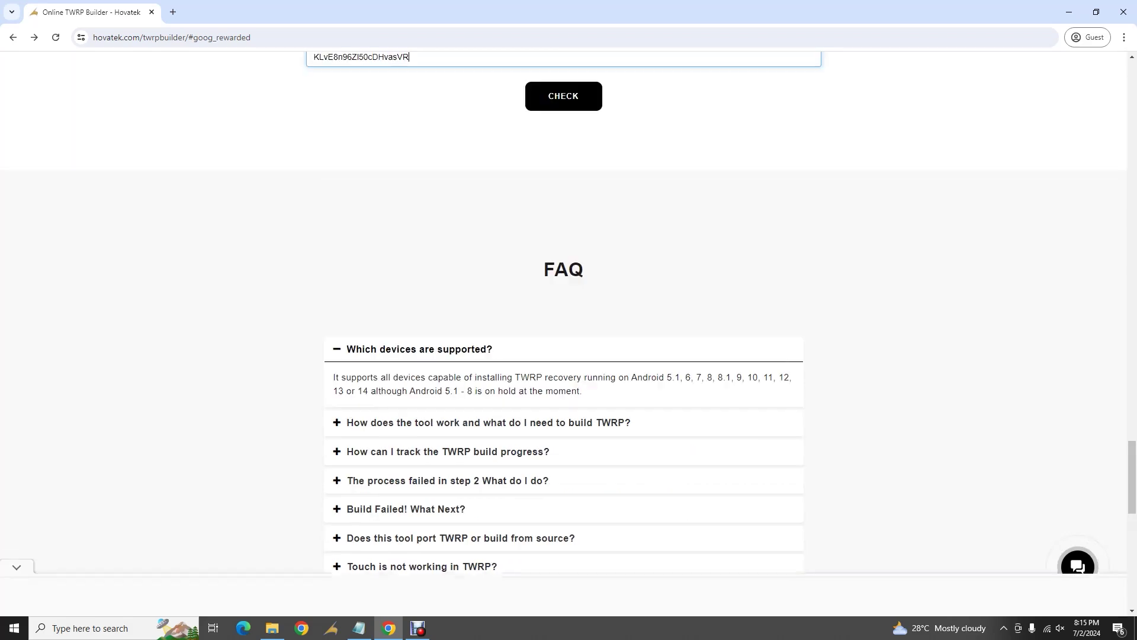
key(Return)
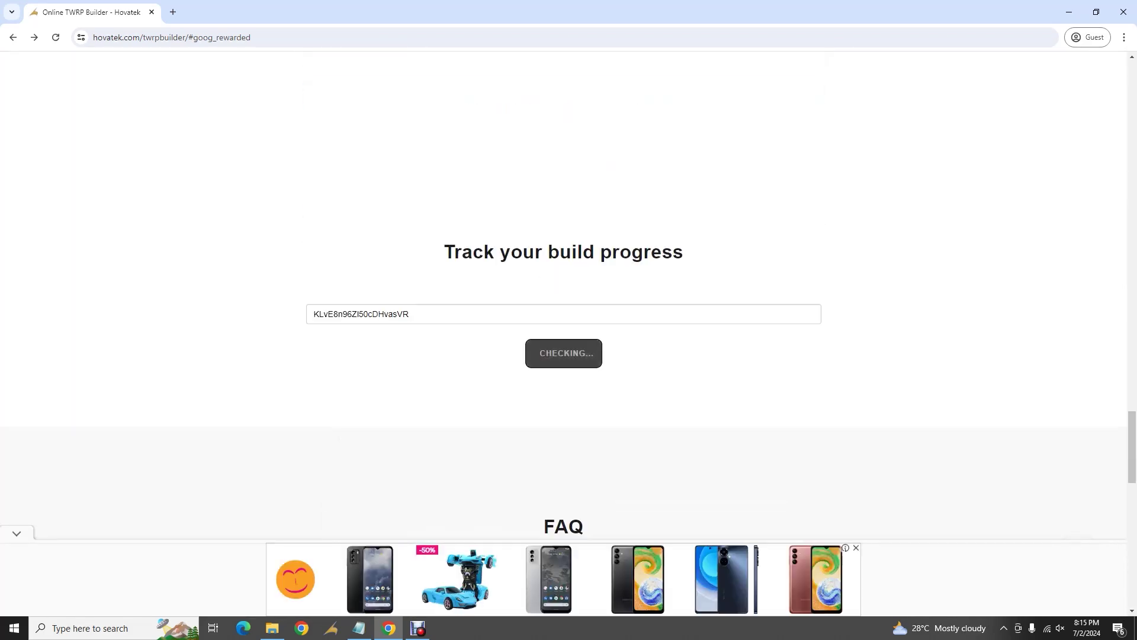
Step: Open the Download Now link in a new tab and switch to that tab
right_click(609, 276)
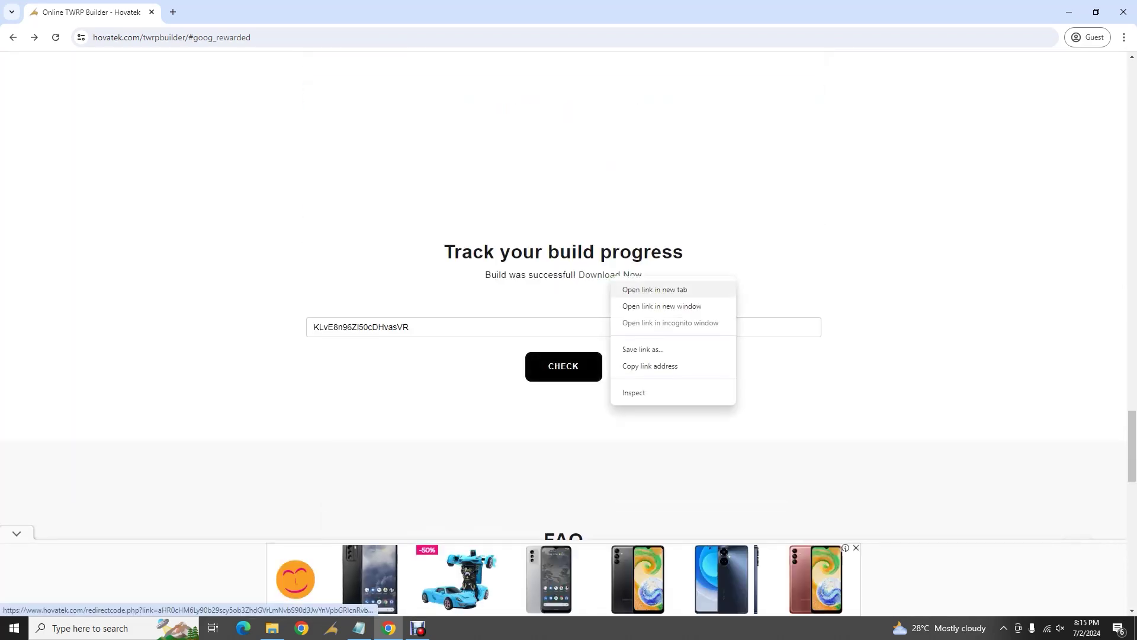
click(637, 290)
click(225, 12)
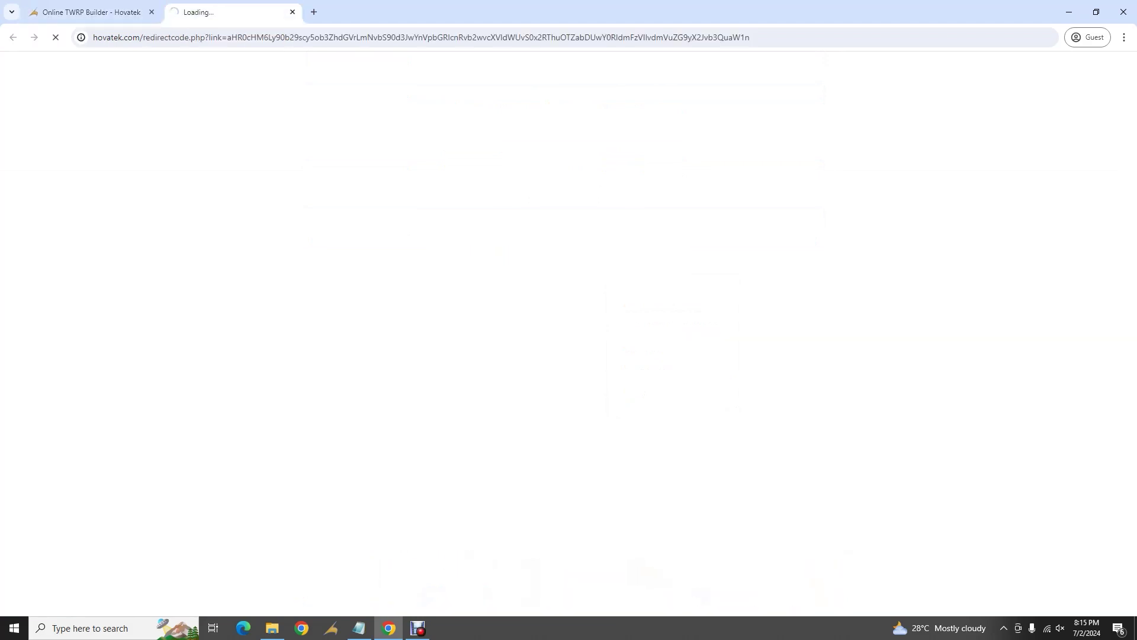